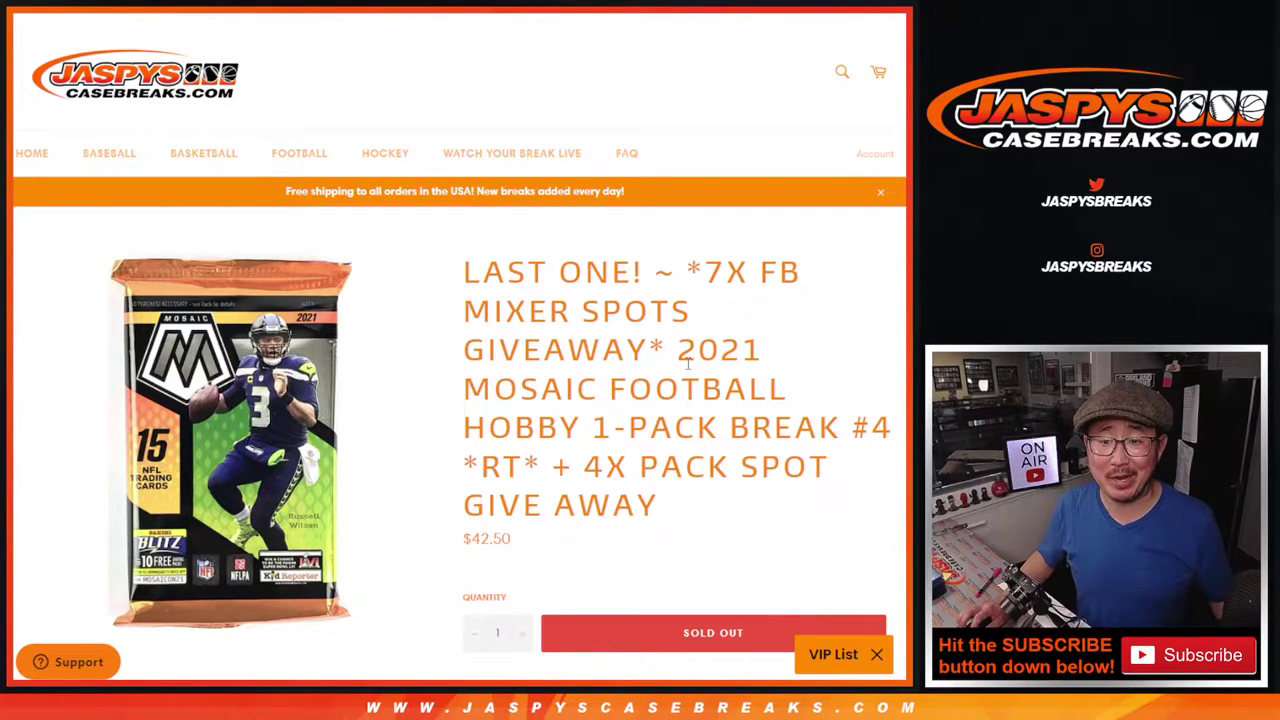
Highlight parts of the break title ('2021 Mosaic Football', '7X FB spots'), then clear the highlight.
{"action": "mouse_move", "coordinate": [663, 346]}
{"action": "left_mouse_down"}
{"action": "mouse_move", "coordinate": [585, 466]}
{"action": "mouse_move", "coordinate": [543, 462]}
{"action": "left_mouse_up"}
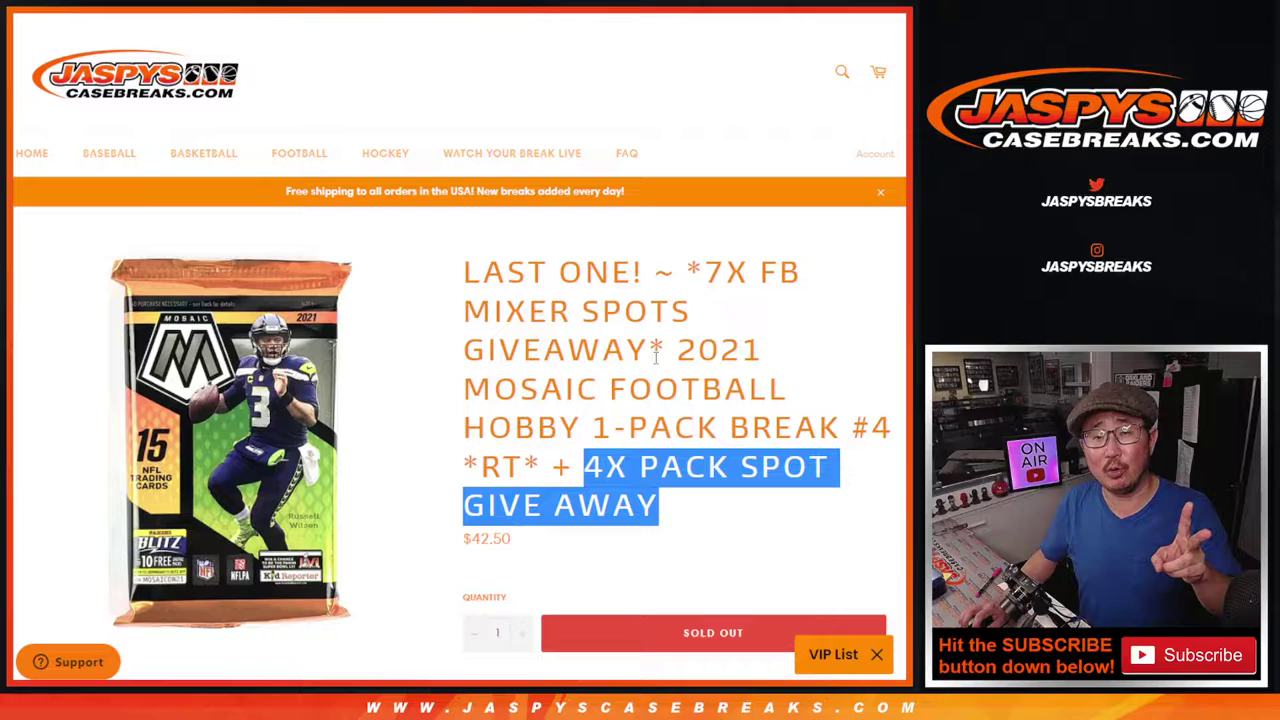
{"action": "mouse_move", "coordinate": [678, 348]}
{"action": "left_mouse_down"}
{"action": "mouse_move", "coordinate": [682, 390]}
{"action": "mouse_move", "coordinate": [557, 468]}
{"action": "left_mouse_up"}
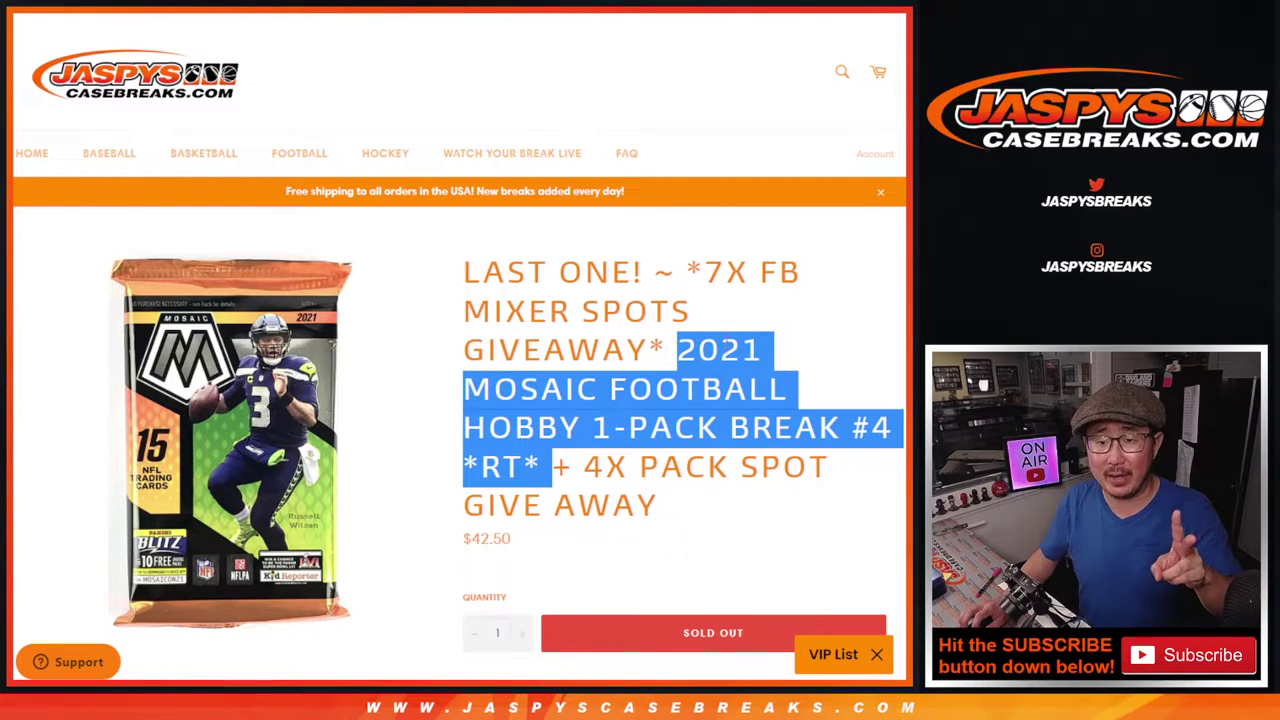
{"action": "left_click_drag", "start_coordinate": [704, 272], "coordinate": [803, 275]}
{"action": "left_click", "coordinate": [816, 278]}
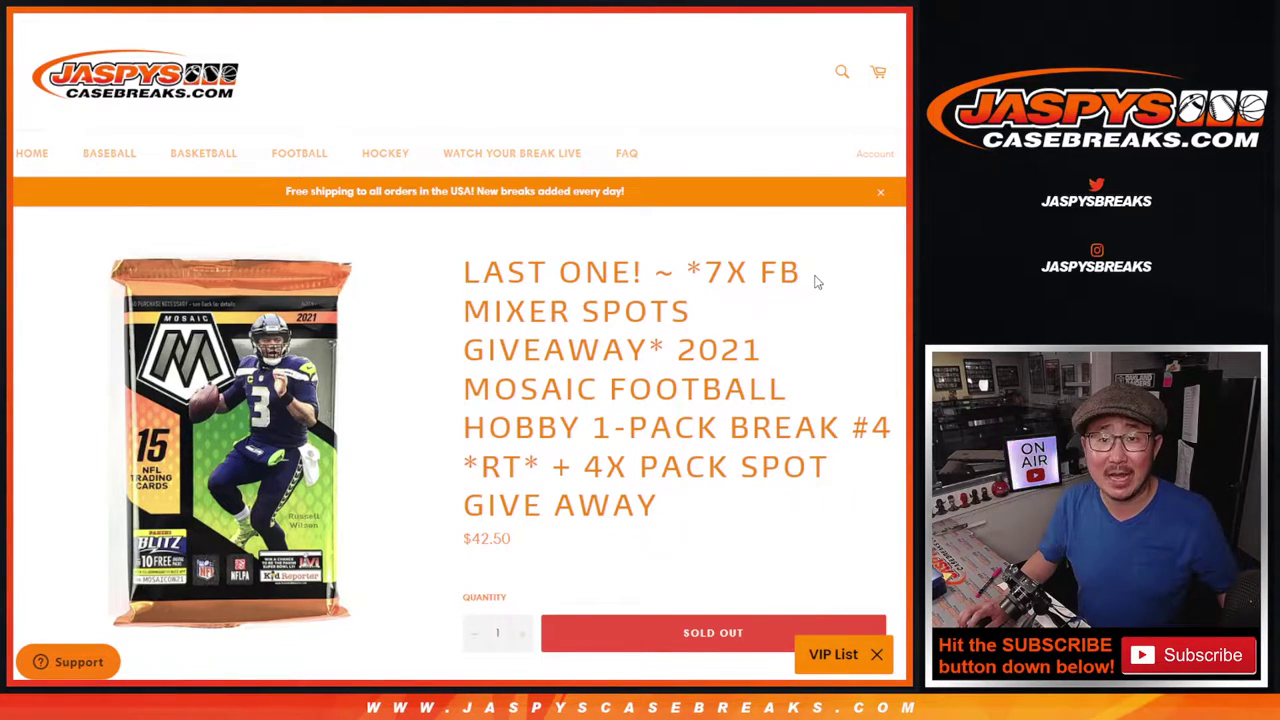
Copy the 28 participant names in A1:A28 of the Google Sheets list.
{"action": "key", "text": "ctrl+Tab"}
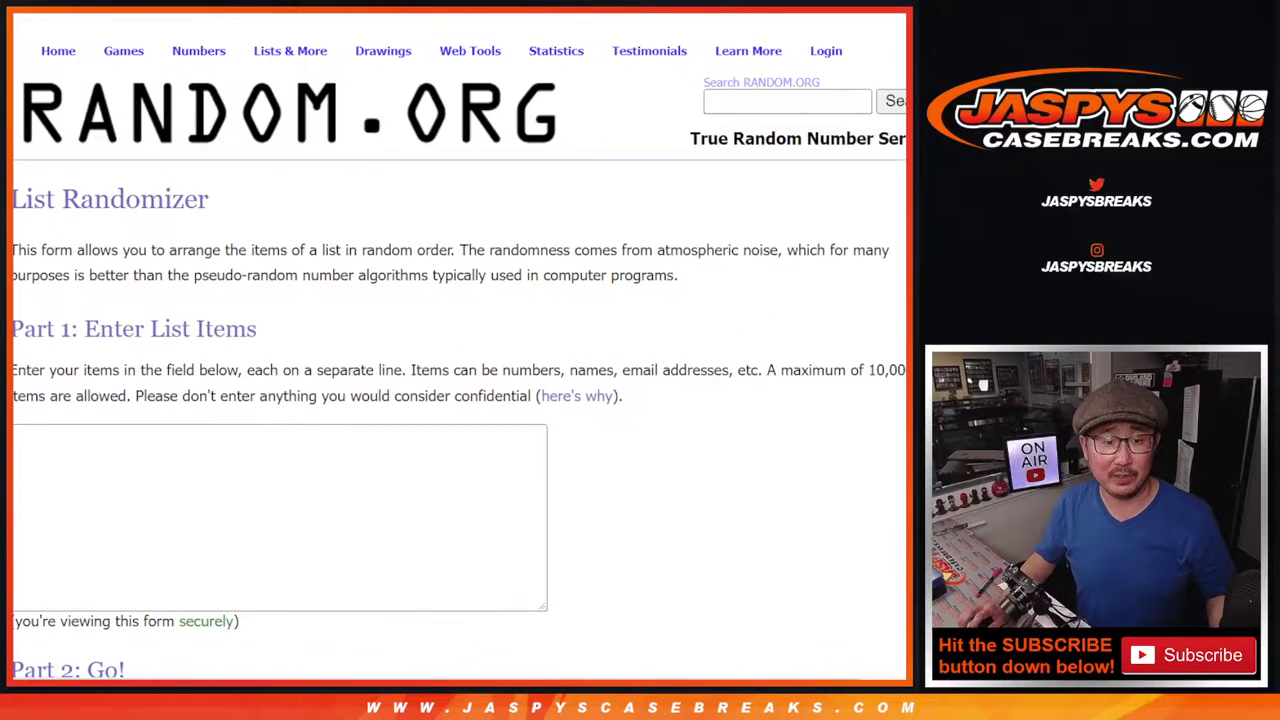
{"action": "key", "text": "ctrl+Tab"}
{"action": "scroll", "coordinate": [343, 434], "scroll_direction": "down", "scroll_amount": 5}
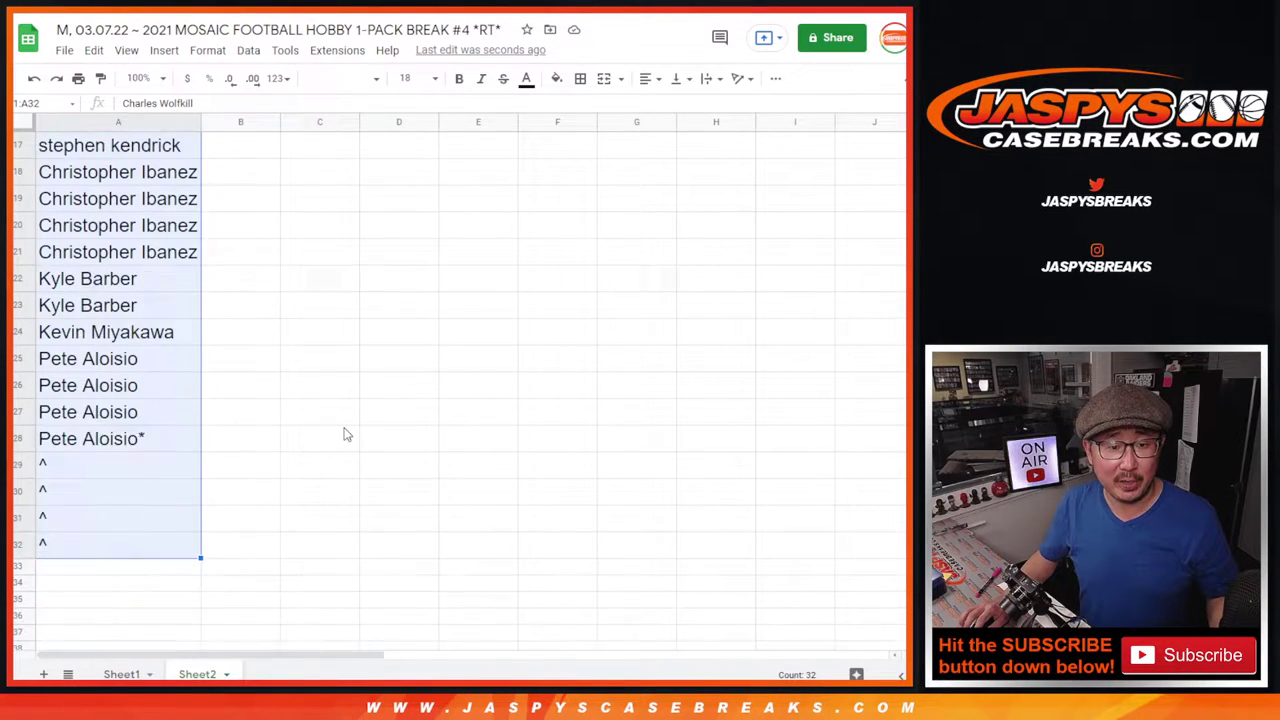
{"action": "left_click", "coordinate": [152, 382]}
{"action": "scroll", "coordinate": [167, 380], "scroll_direction": "up", "scroll_amount": 5}
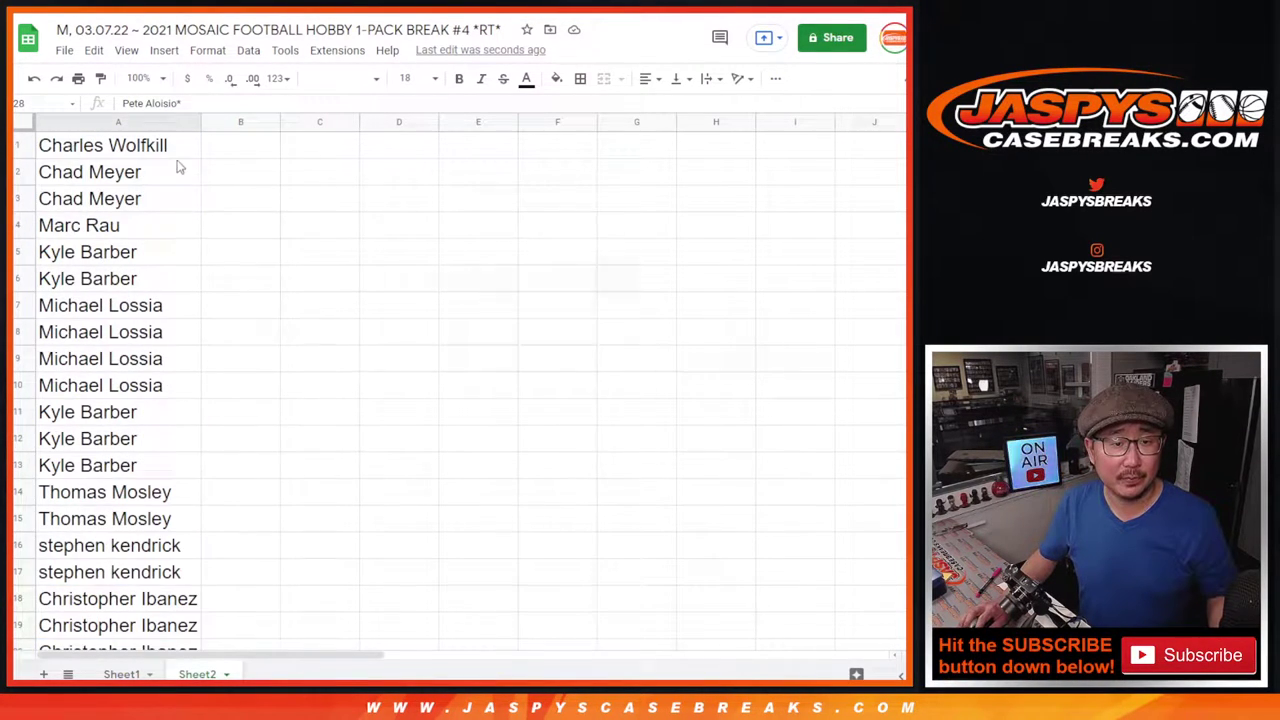
{"action": "key", "text": "ctrl+shift+Up"}
{"action": "key", "text": "ctrl+c"}
Paste the 28 names into the List Randomizer entry box, then go to the Dice Roller.
{"action": "key", "text": "ctrl+shift+Tab"}
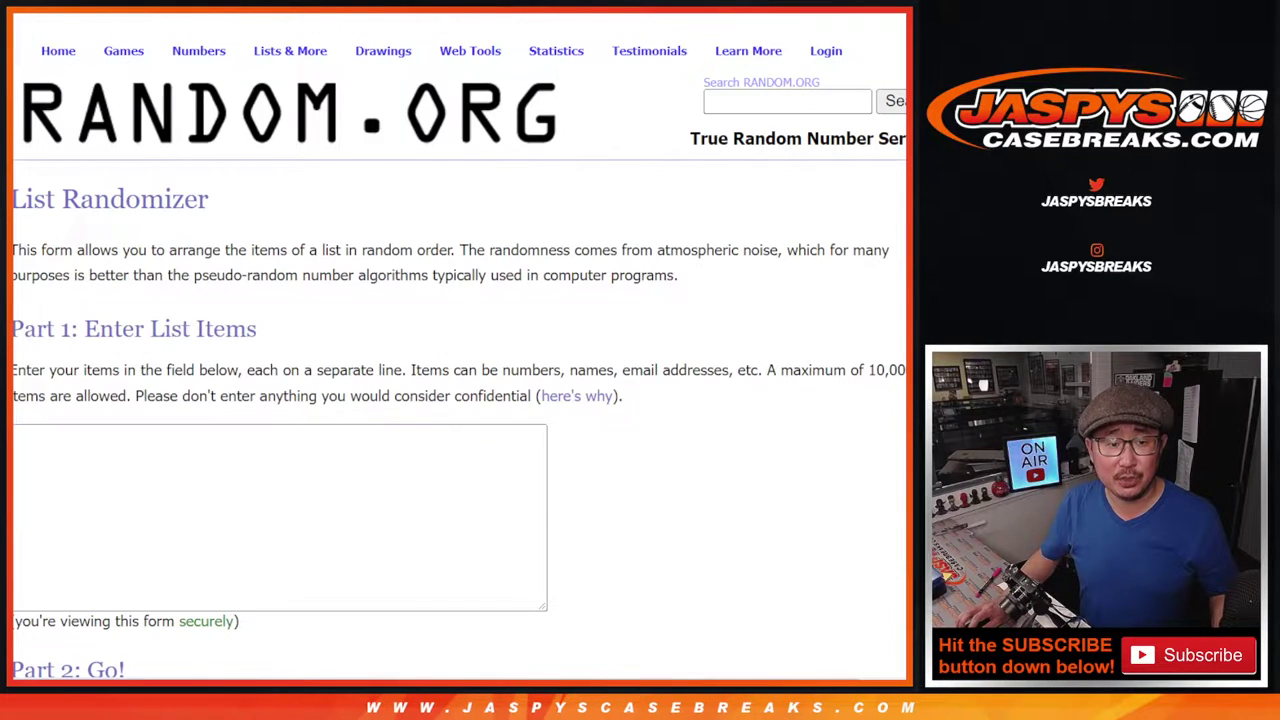
{"action": "left_click", "coordinate": [374, 437]}
{"action": "key", "text": "ctrl+v"}
{"action": "scroll", "coordinate": [403, 491], "scroll_direction": "up", "scroll_amount": 6}
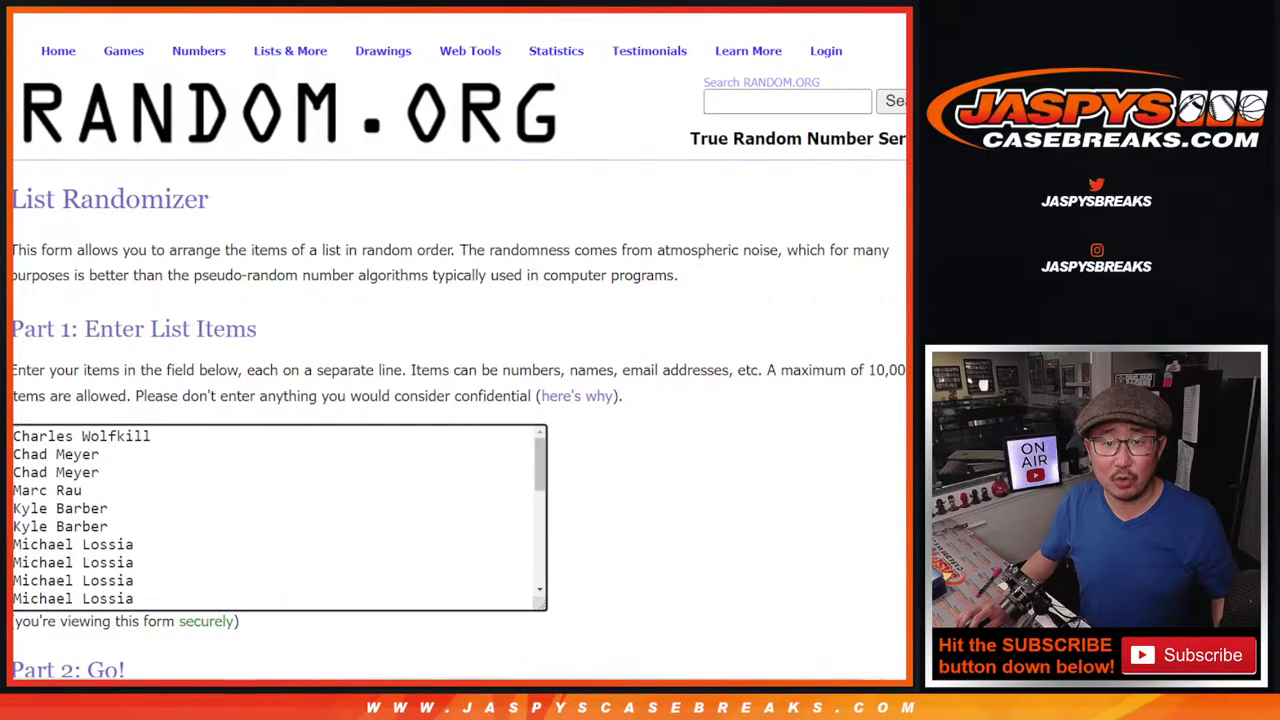
{"action": "key", "text": "ctrl+shift+Tab"}
Roll the two dice and check the result before returning to the List Randomizer.
{"action": "left_click", "coordinate": [24, 364]}
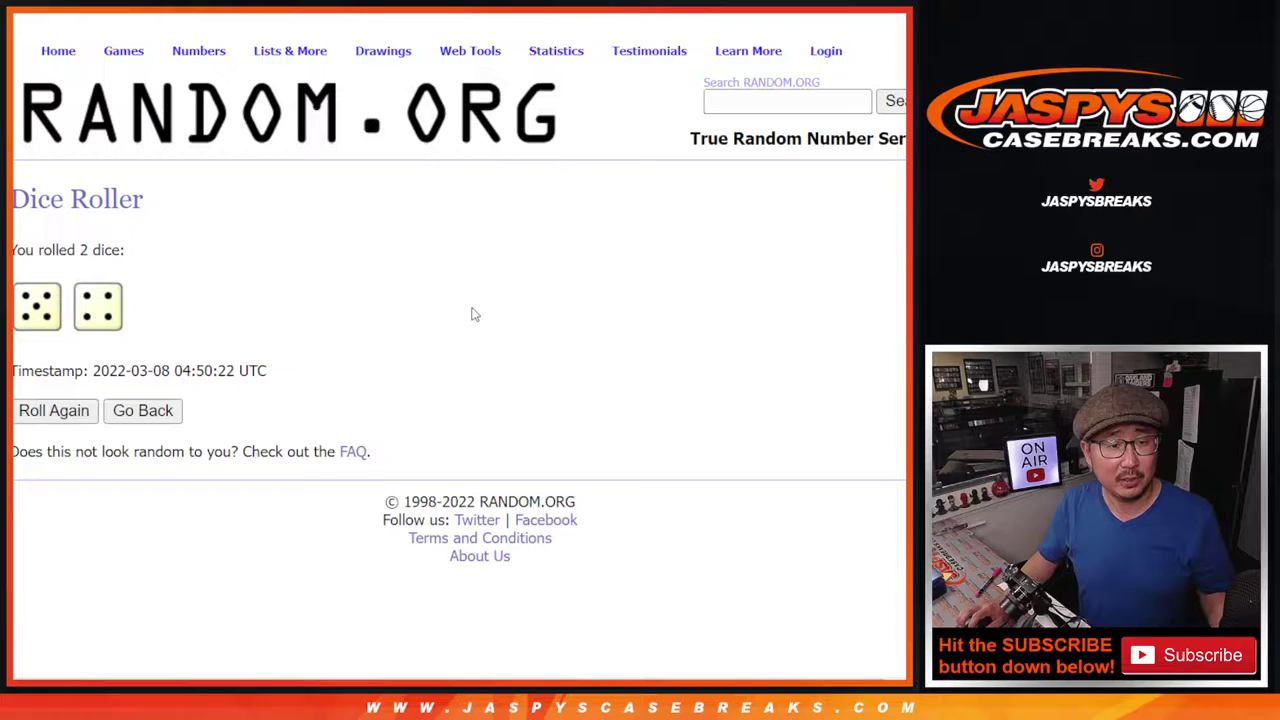
{"action": "key", "text": "ctrl+Tab"}
{"action": "scroll", "coordinate": [214, 540], "scroll_direction": "down", "scroll_amount": 2}
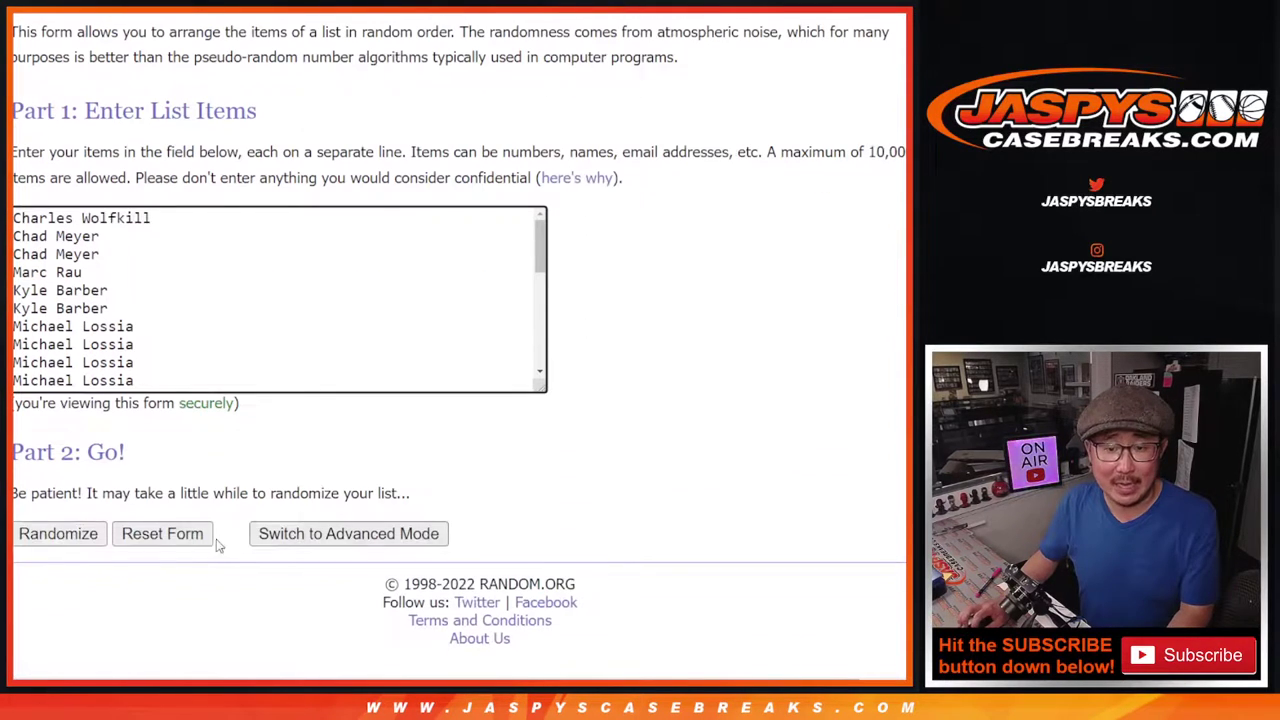
{"action": "key", "text": "ctrl+shift+Tab"}
{"action": "key", "text": "ctrl+Tab"}
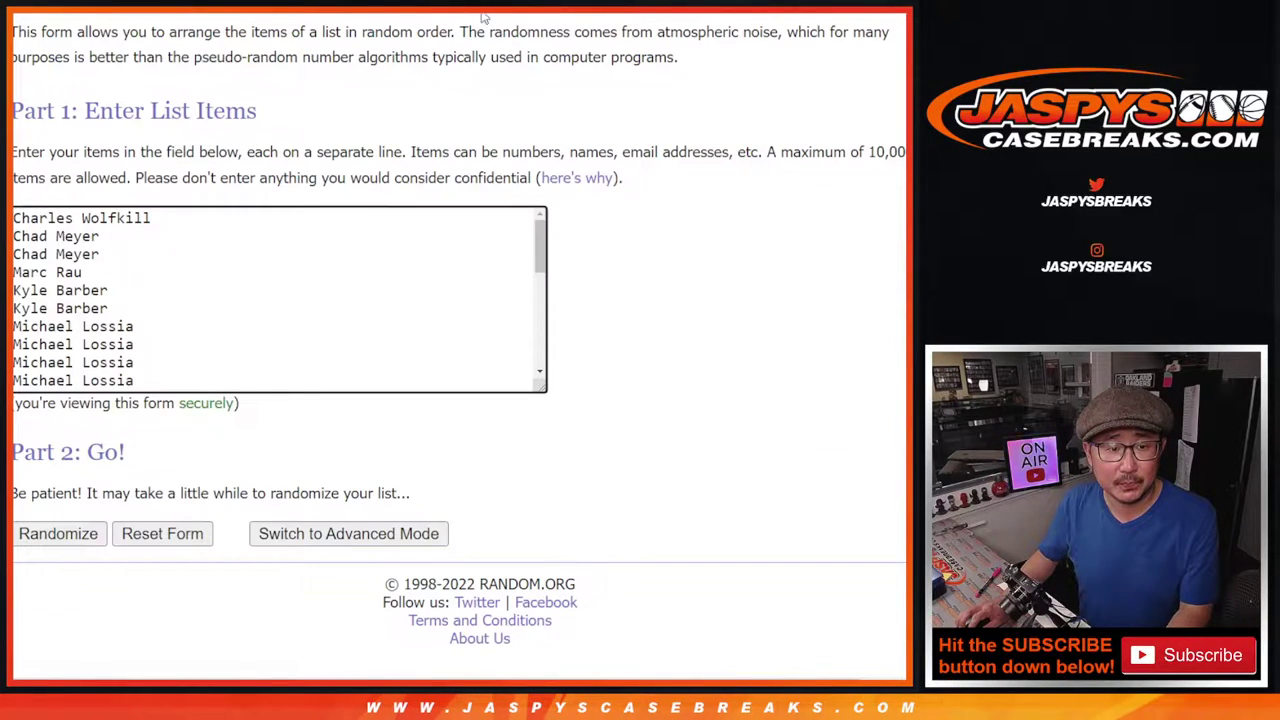
Shuffle the 28-name list nine times in a row.
{"action": "left_click", "coordinate": [40, 536]}
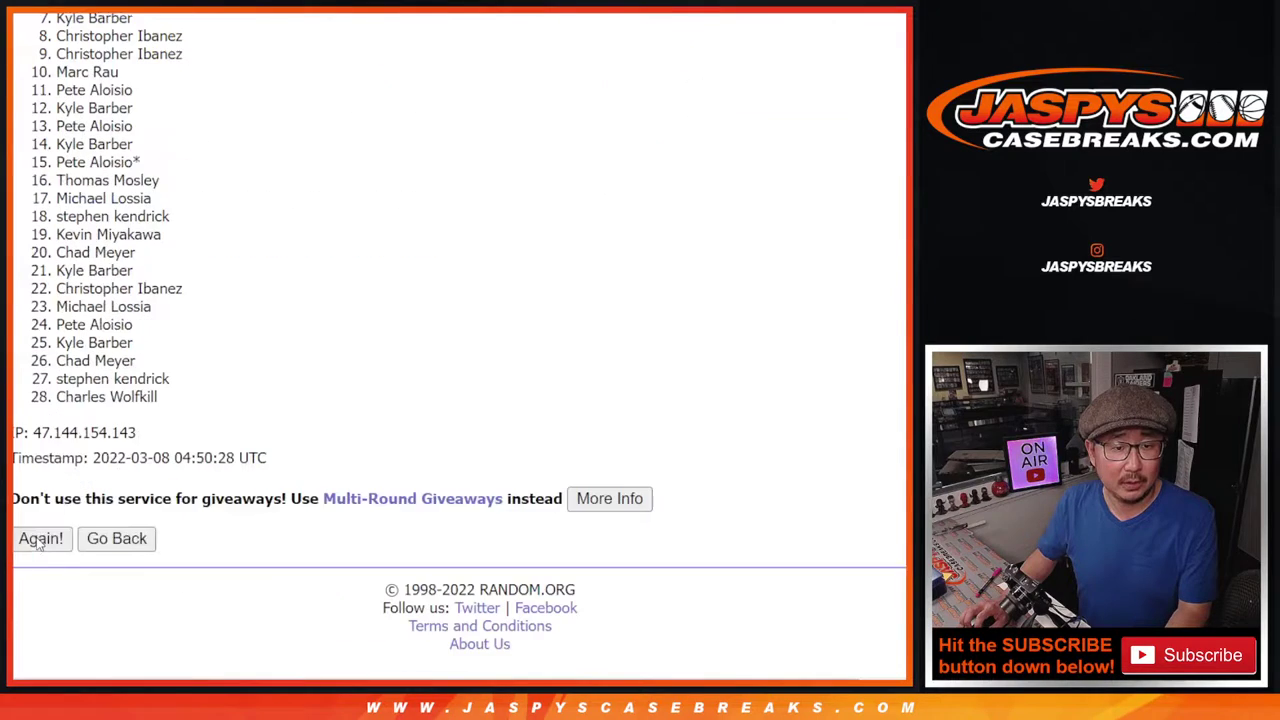
{"action": "left_click", "coordinate": [40, 536]}
{"action": "left_click", "coordinate": [38, 540]}
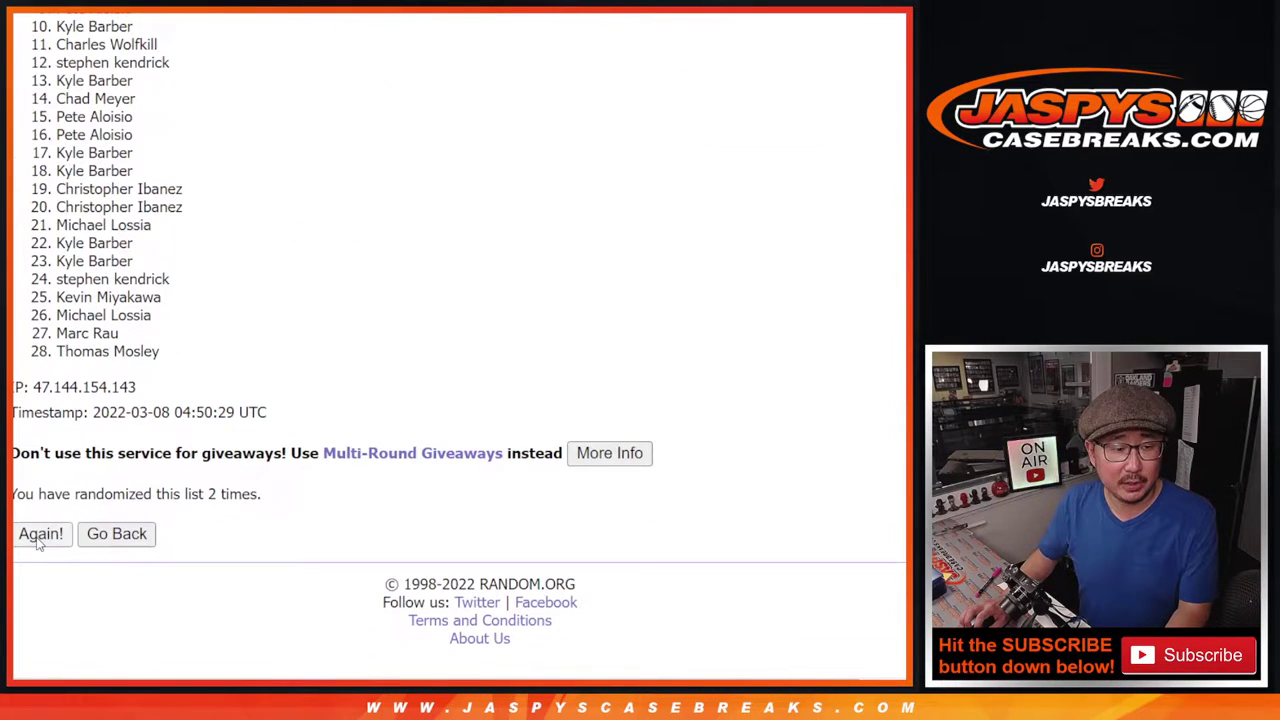
{"action": "scroll", "coordinate": [35, 507], "scroll_direction": "down", "scroll_amount": 4}
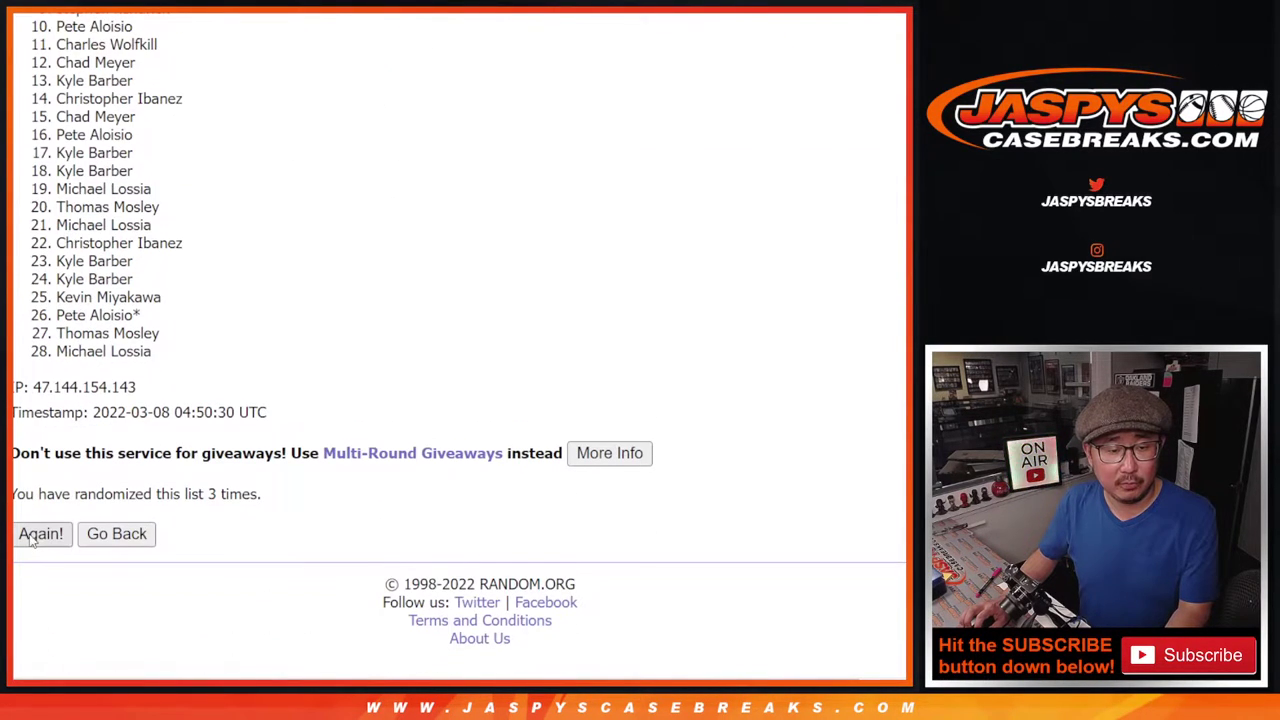
{"action": "left_click", "coordinate": [31, 539]}
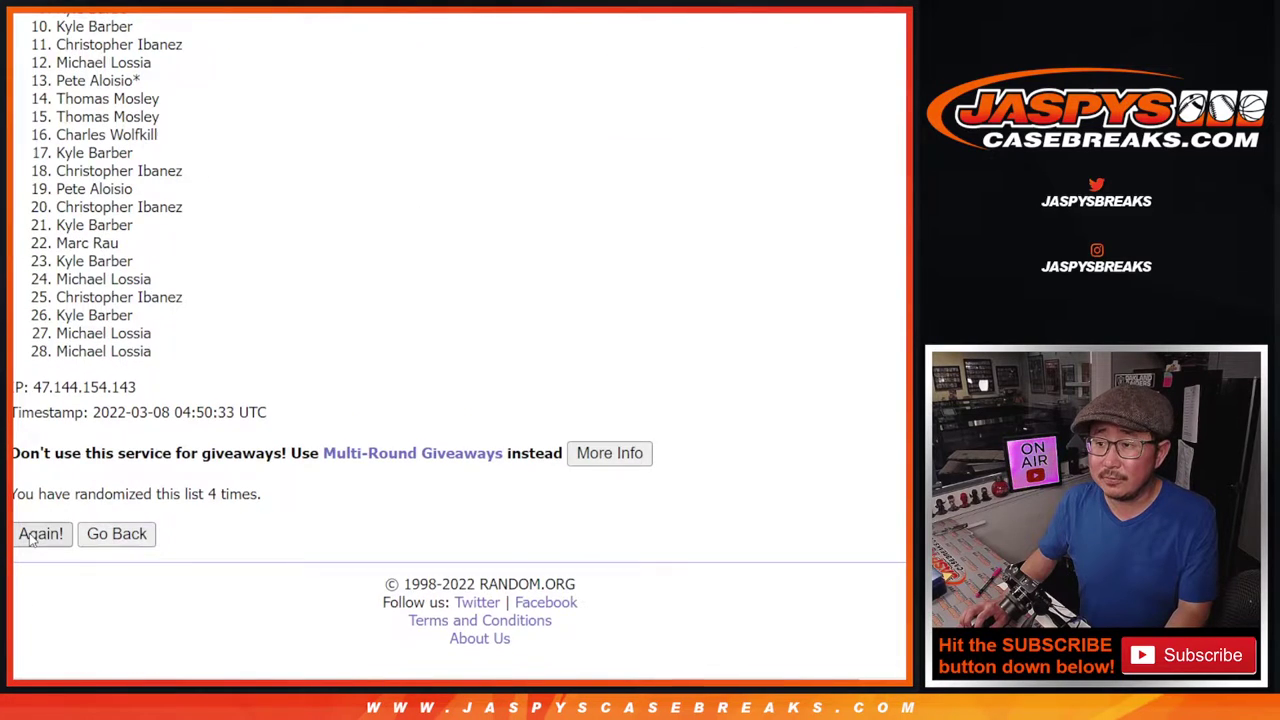
{"action": "left_click", "coordinate": [31, 539]}
{"action": "left_click", "coordinate": [31, 539]}
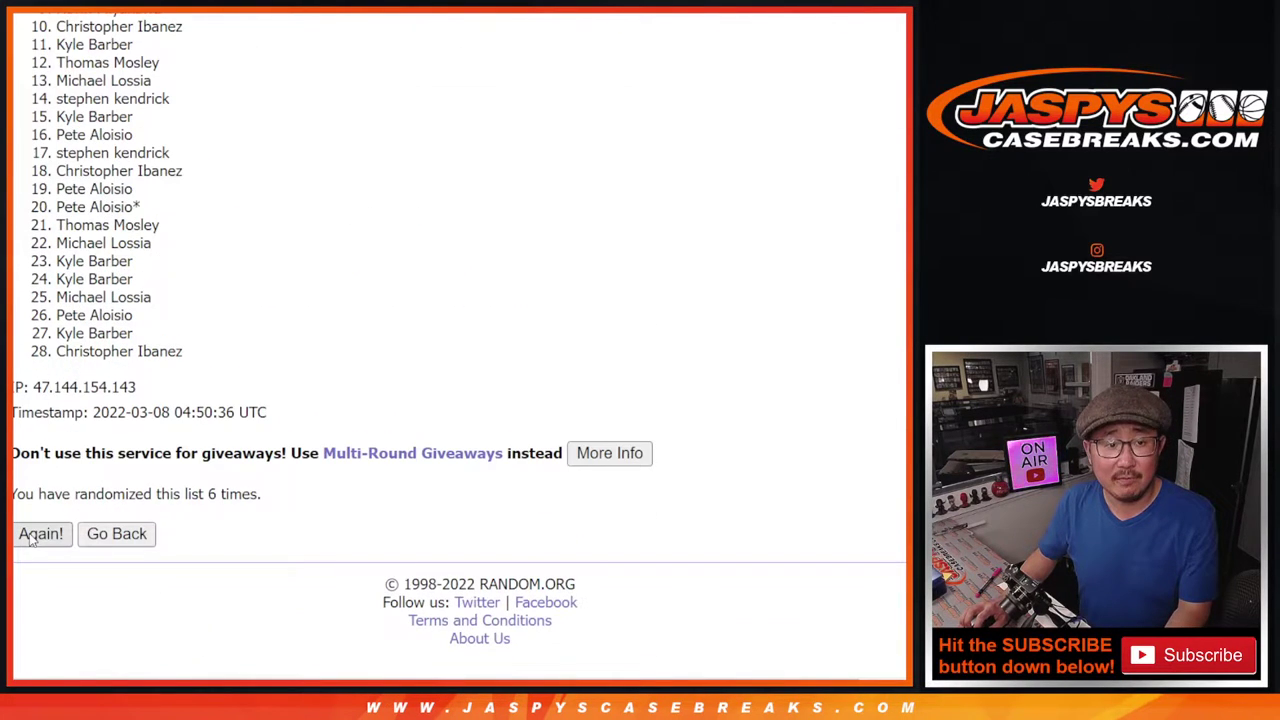
{"action": "left_click", "coordinate": [31, 539]}
{"action": "left_click", "coordinate": [31, 539]}
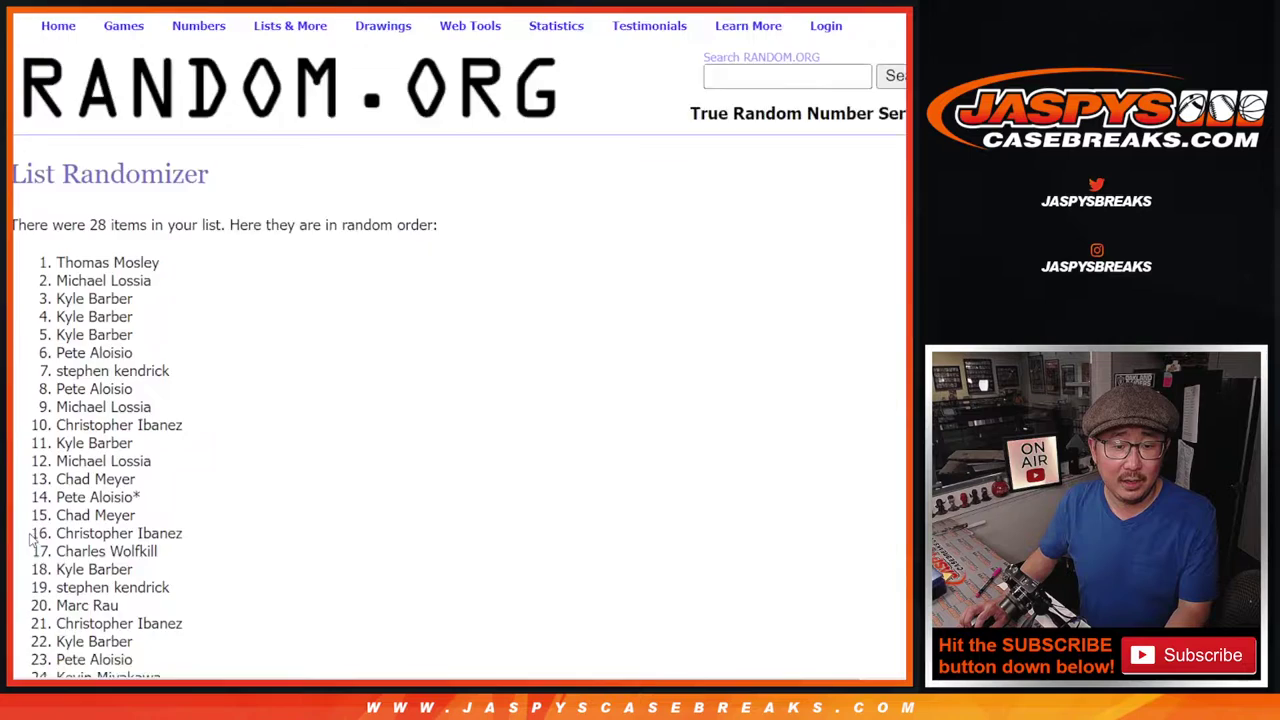
{"action": "key", "text": "Return"}
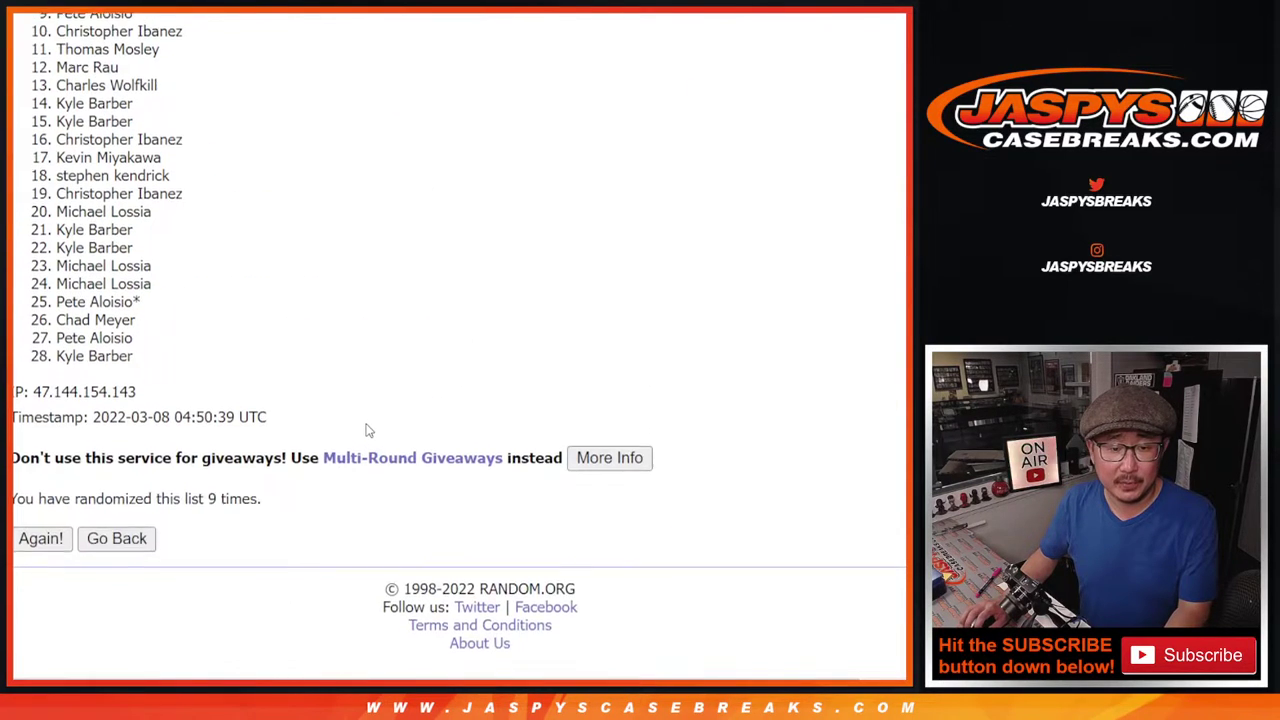
Highlight the top four names of the final shuffled order.
{"action": "scroll", "coordinate": [206, 232], "scroll_direction": "up", "scroll_amount": 3}
{"action": "mouse_move", "coordinate": [54, 99]}
{"action": "left_mouse_down"}
{"action": "mouse_move", "coordinate": [148, 162]}
{"action": "mouse_move", "coordinate": [230, 162]}
{"action": "left_mouse_up"}
{"action": "key", "text": "ctrl+c"}
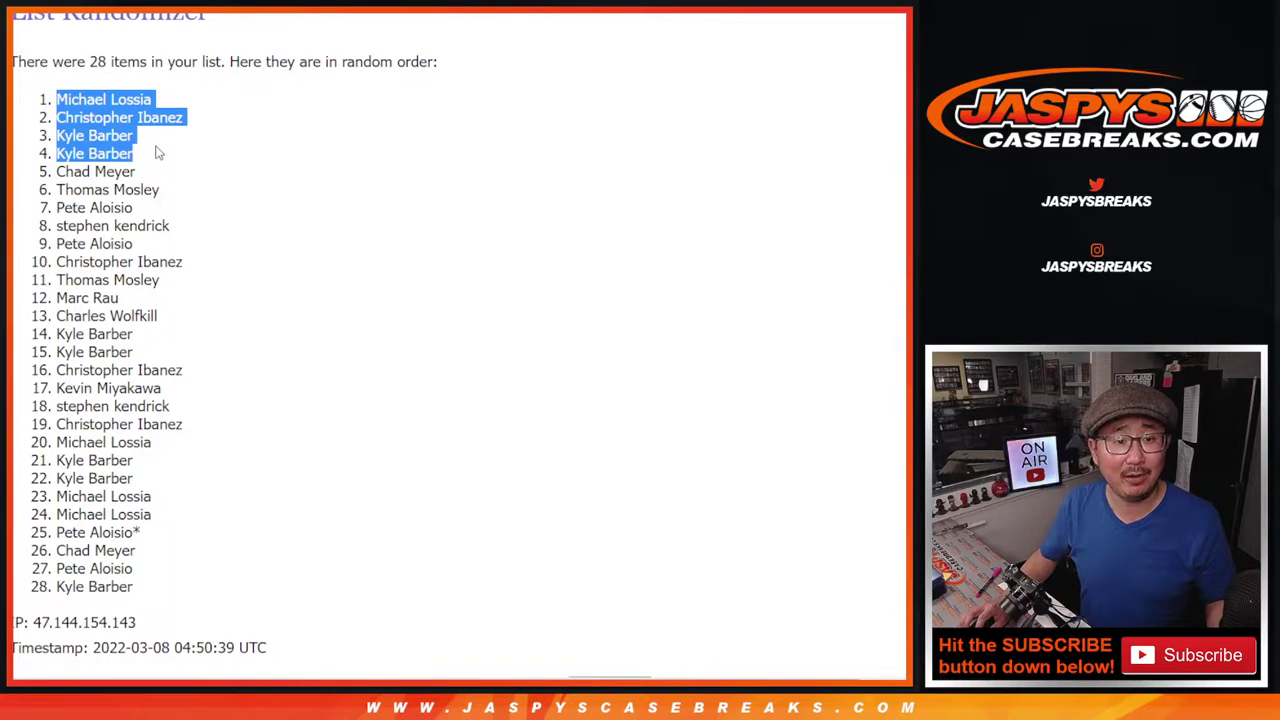
{"action": "scroll", "coordinate": [545, 328], "scroll_direction": "down", "scroll_amount": 3}
{"action": "scroll", "coordinate": [566, 331], "scroll_direction": "up", "scroll_amount": 5}
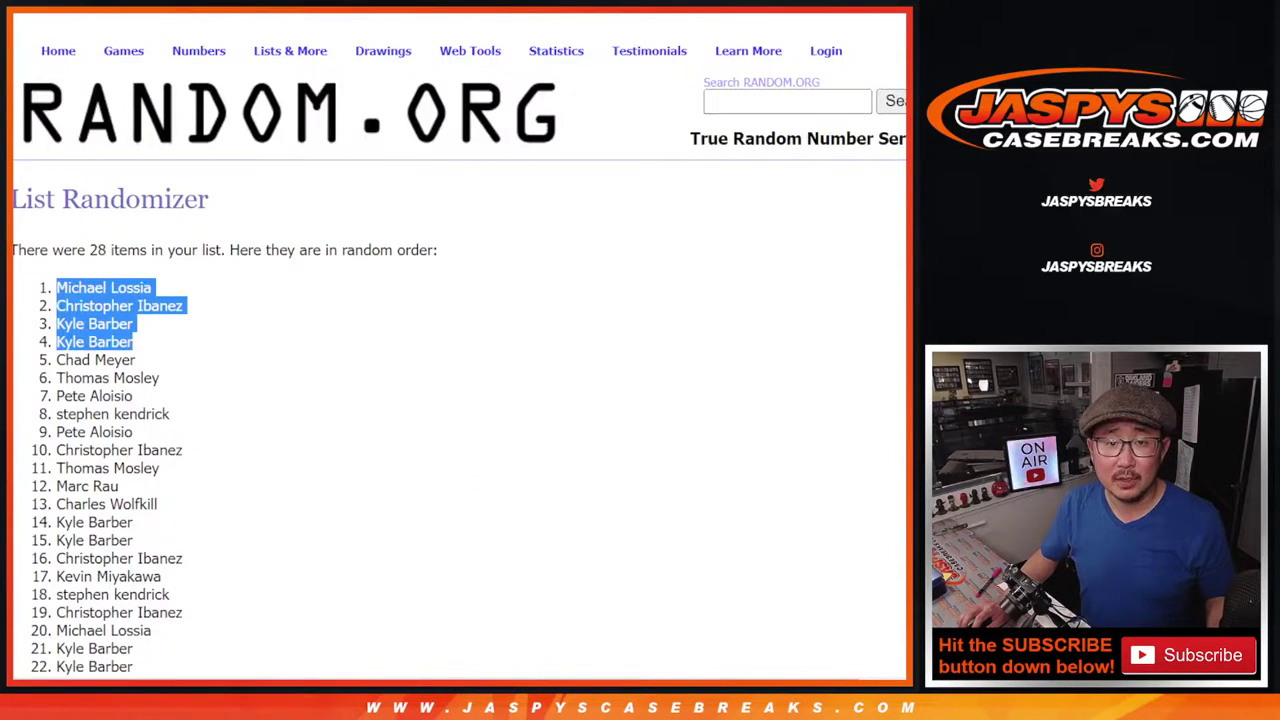
Paste the four picked names into A29:A32 and set their font size to 22.
{"action": "key", "text": "alt+Tab"}
{"action": "scroll", "coordinate": [155, 346], "scroll_direction": "down", "scroll_amount": 6}
{"action": "left_click", "coordinate": [147, 410]}
{"action": "key", "text": "ctrl+v"}
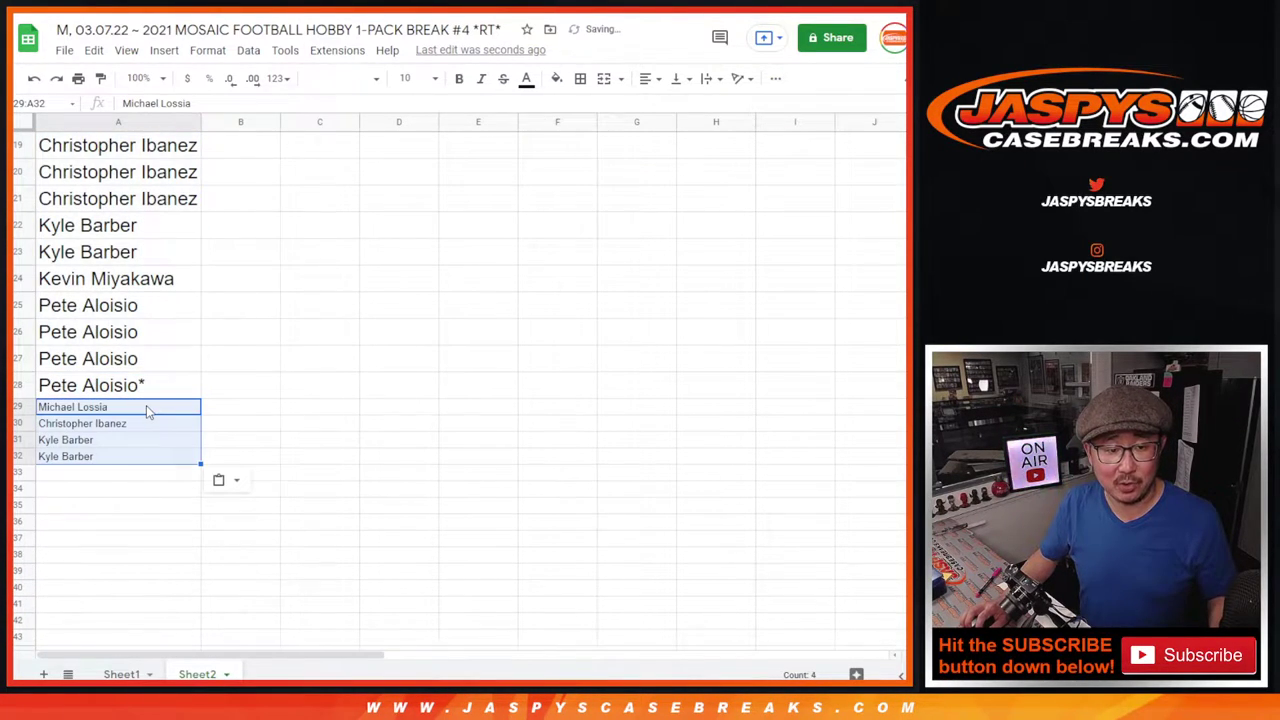
{"action": "left_click", "coordinate": [405, 78]}
{"action": "type", "text": "22"}
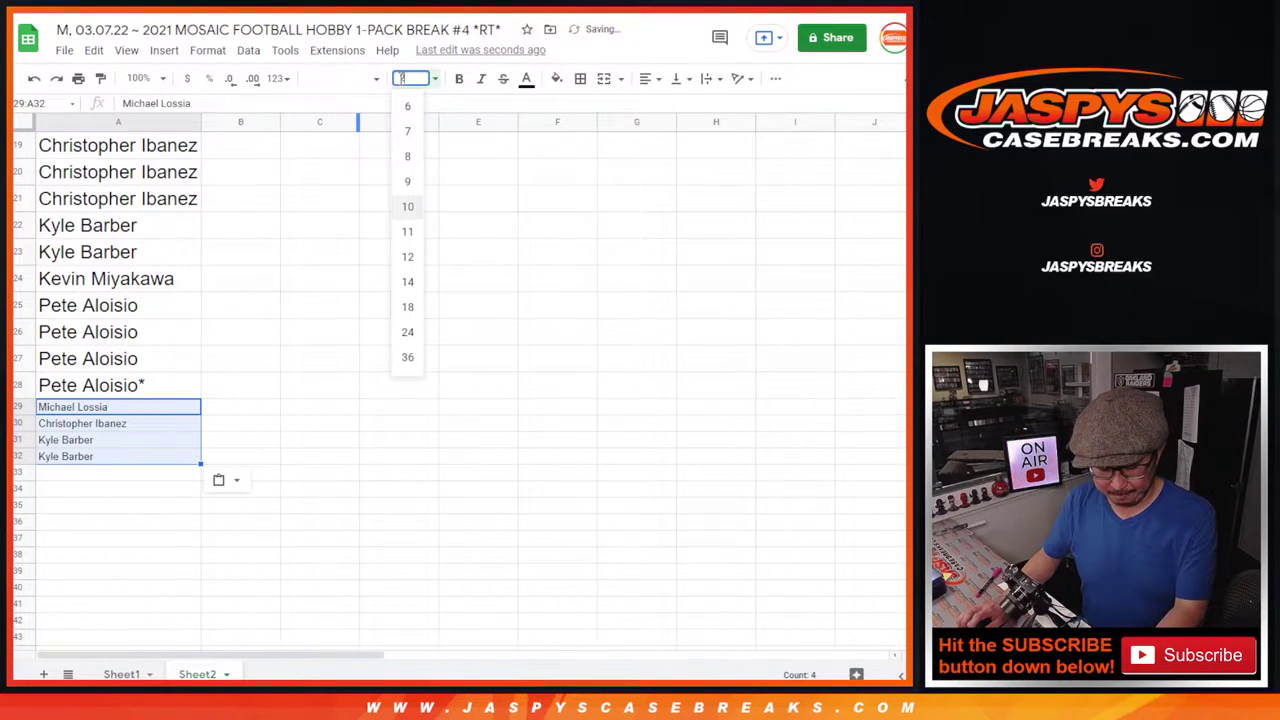
{"action": "key", "text": "Return"}
Add a caret (^) to each name in A29–A32 and auto-fit column A's width.
{"action": "double_click", "coordinate": [172, 417]}
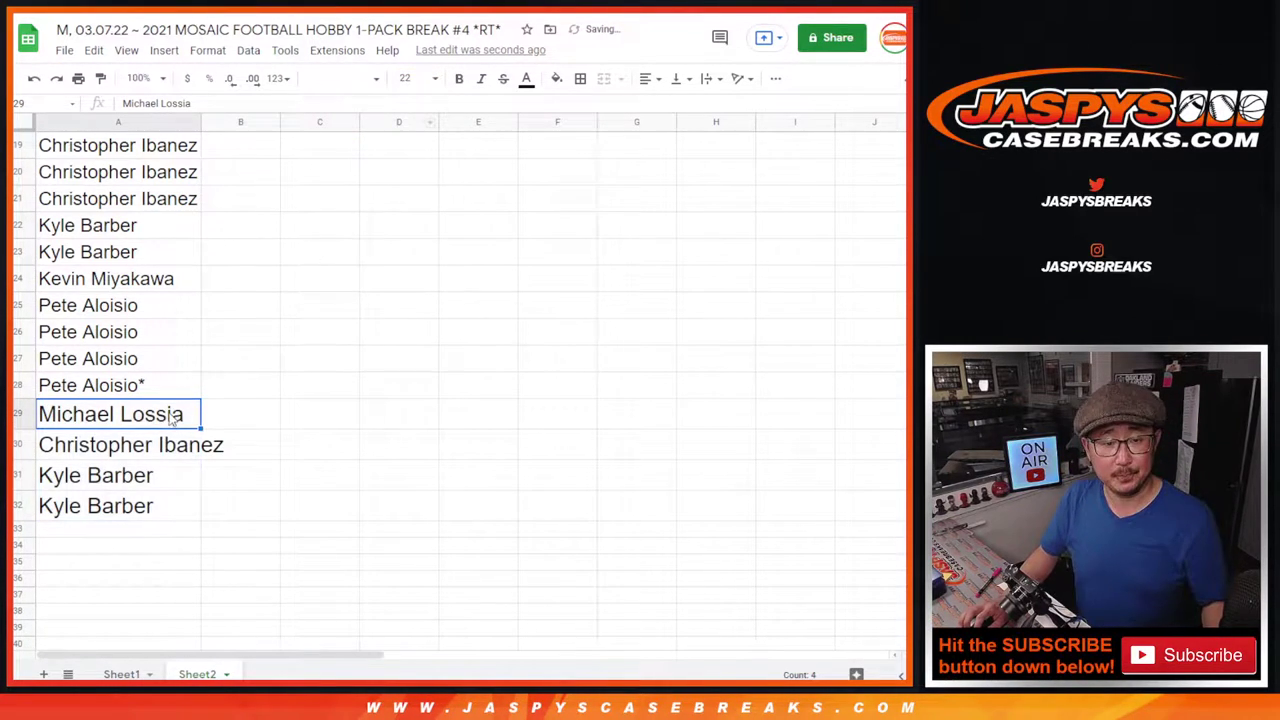
{"action": "type", "text": "^"}
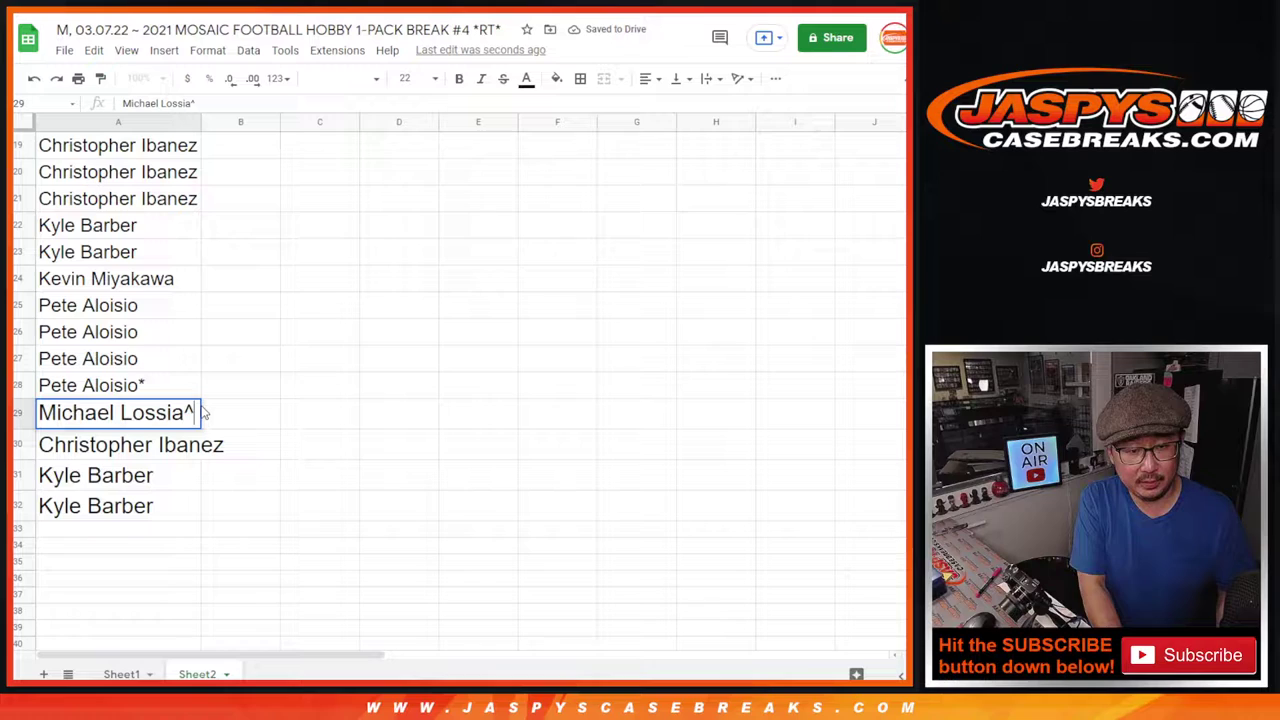
{"action": "key", "text": "Return"}
{"action": "key", "text": "Return"}
{"action": "type", "text": "^"}
{"action": "key", "text": "Return"}
{"action": "key", "text": "Return"}
{"action": "type", "text": "^"}
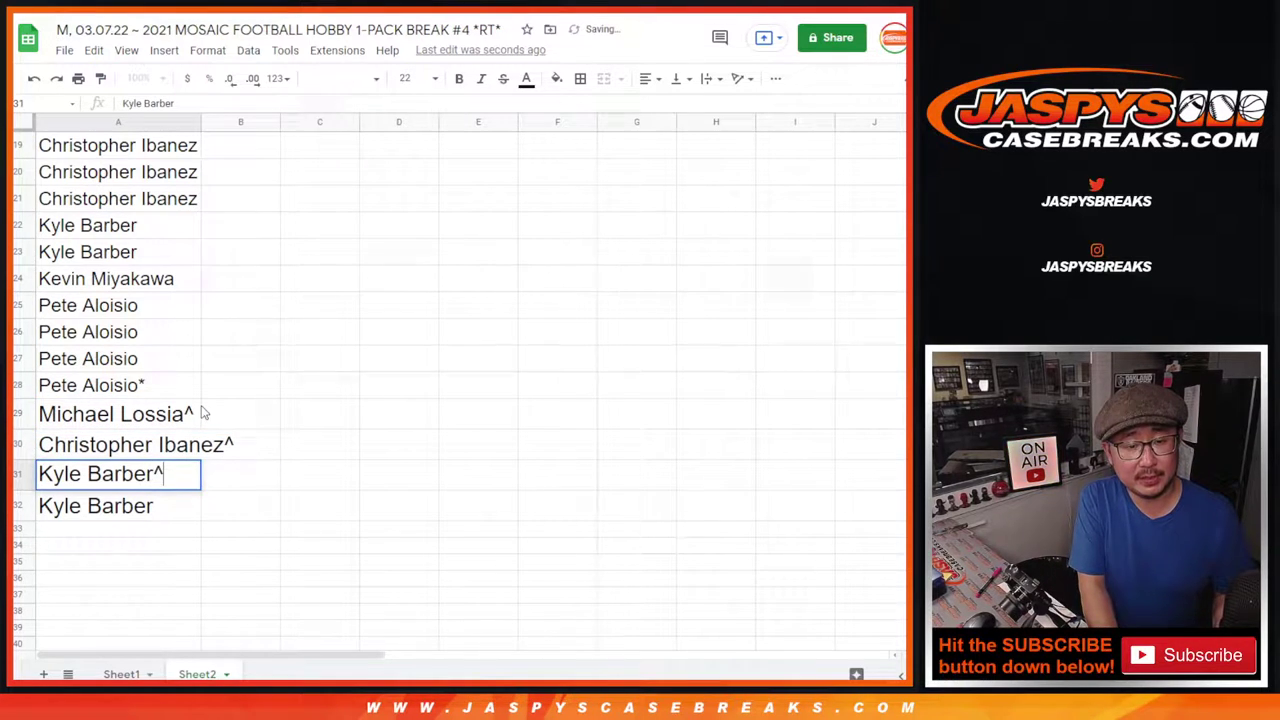
{"action": "key", "text": "Return"}
{"action": "key", "text": "Return"}
{"action": "type", "text": "^"}
{"action": "key", "text": "Return"}
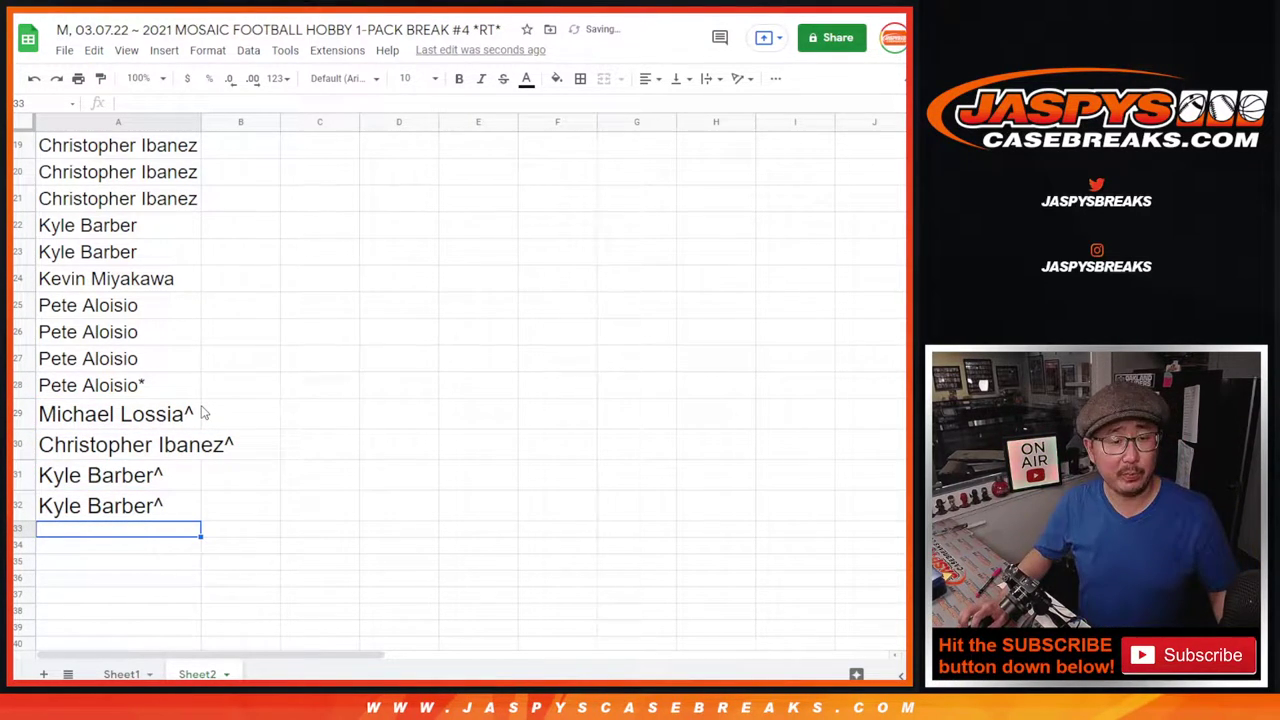
{"action": "double_click", "coordinate": [200, 121]}
{"action": "left_click", "coordinate": [189, 256]}
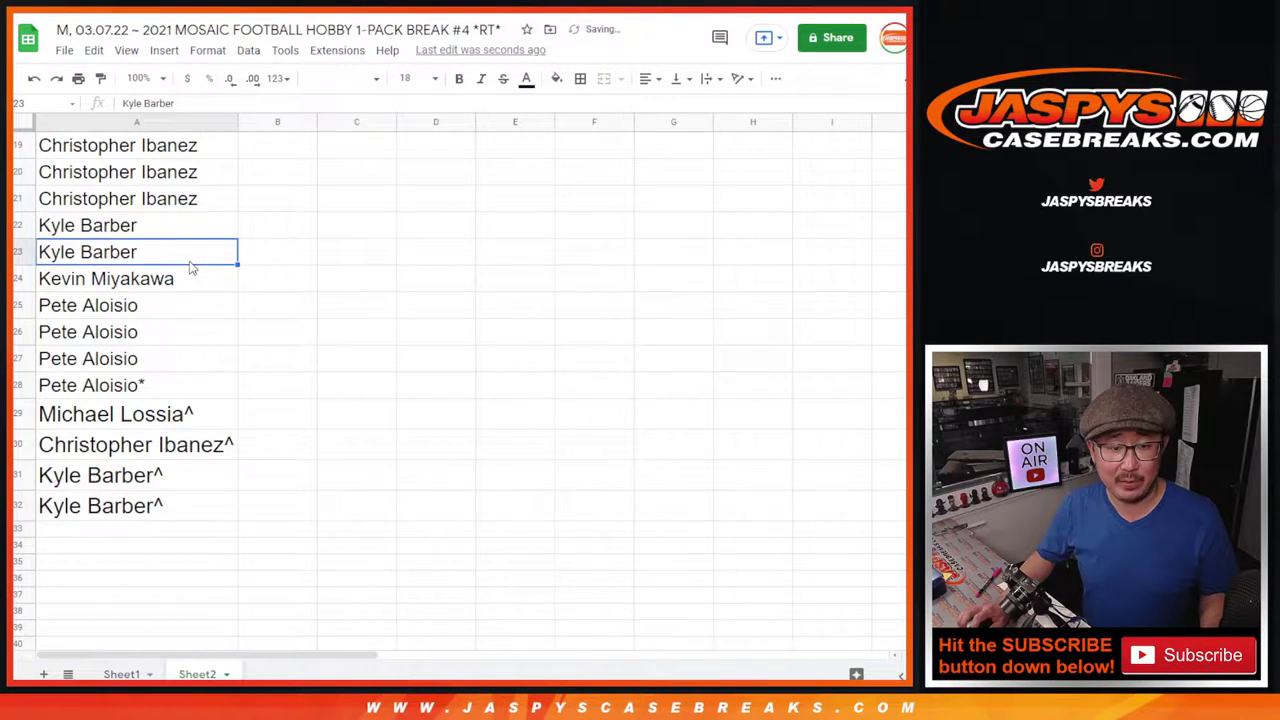
Copy all 32 names from column A.
{"action": "key", "text": "ctrl+a"}
{"action": "key", "text": "ctrl+c"}
{"action": "scroll", "coordinate": [308, 257], "scroll_direction": "up", "scroll_amount": 3}
{"action": "scroll", "coordinate": [308, 257], "scroll_direction": "up", "scroll_amount": 3}
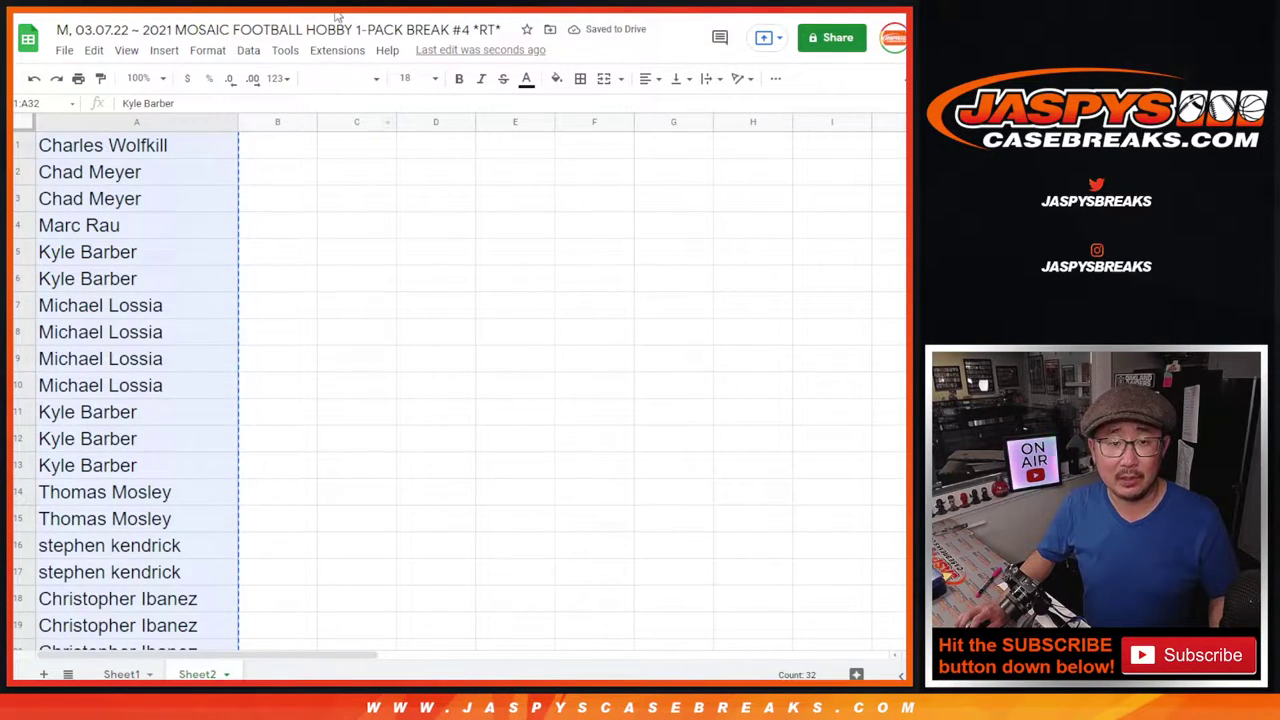
Paste the 32 names into the List Randomizer entry box.
{"action": "key", "text": "ctrl+Tab"}
{"action": "left_click", "coordinate": [297, 486]}
{"action": "key", "text": "ctrl+v"}
{"action": "scroll", "coordinate": [385, 505], "scroll_direction": "up", "scroll_amount": 10}
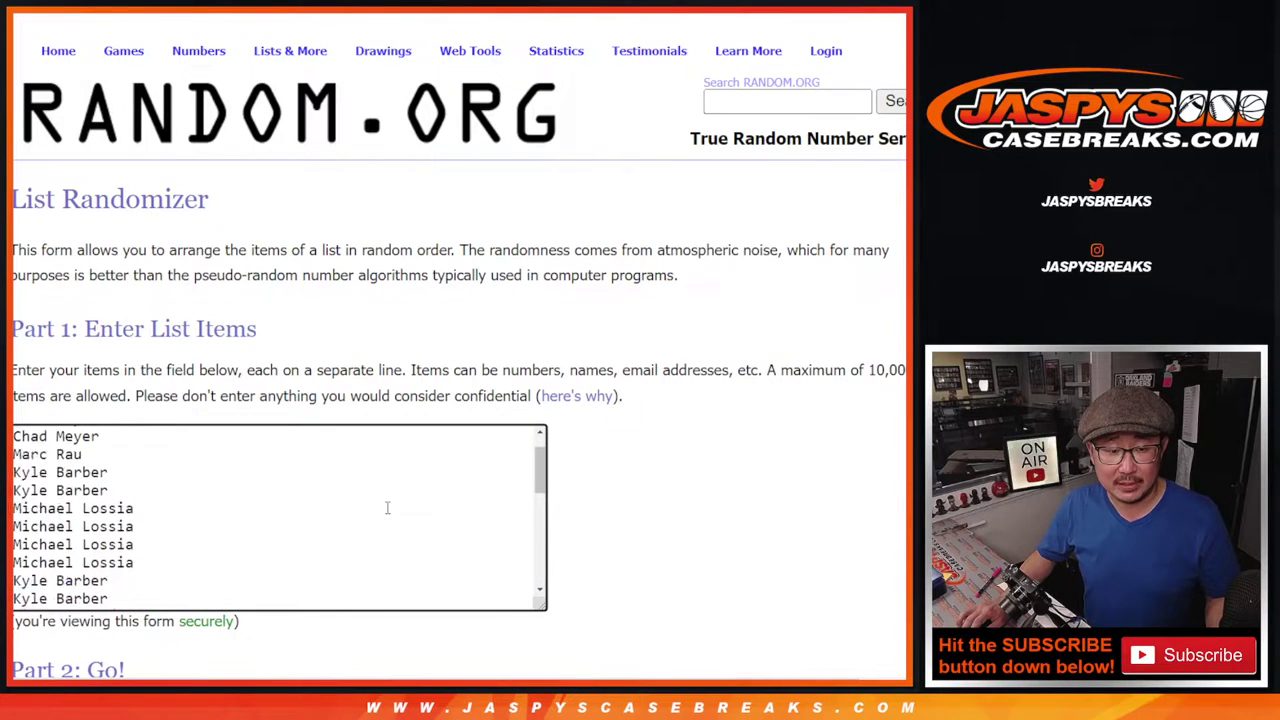
{"action": "key", "text": "ctrl+a"}
{"action": "key", "text": "ctrl+v"}
{"action": "scroll", "coordinate": [352, 571], "scroll_direction": "up", "scroll_amount": 8}
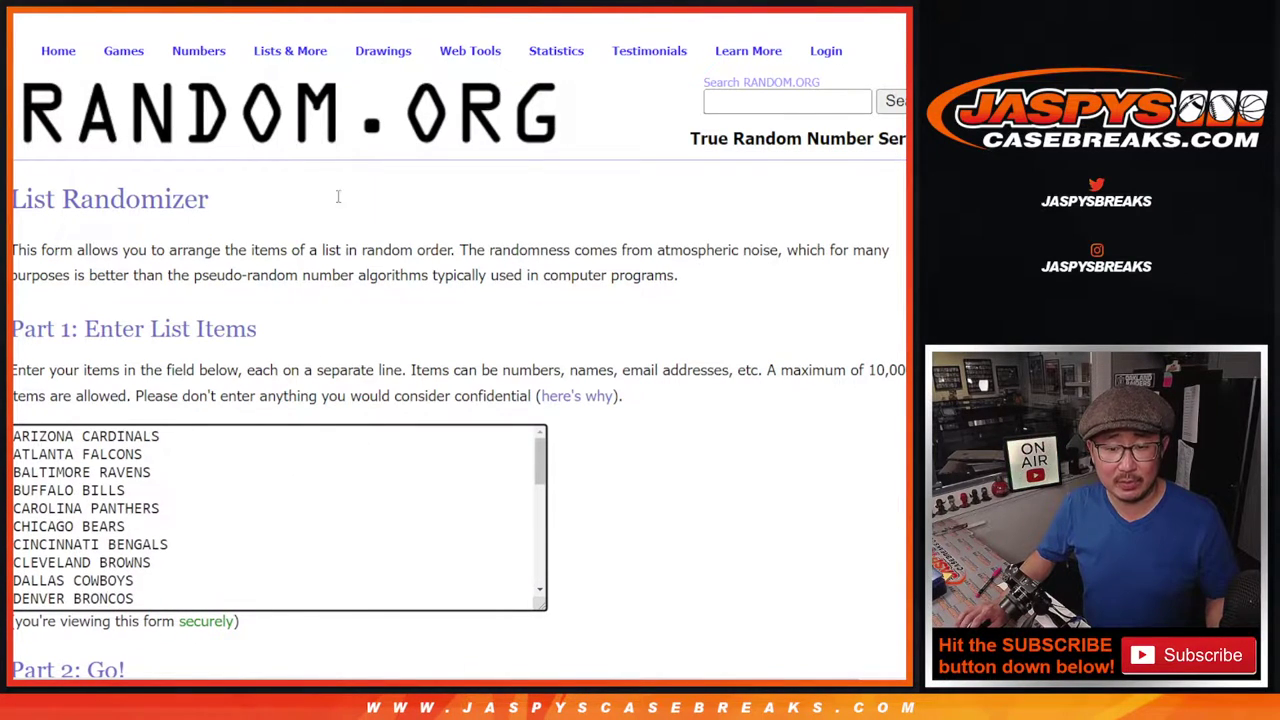
Roll two dice, then randomize the 32-name list and reshuffle it repeatedly.
{"action": "key", "text": "ctrl+Tab"}
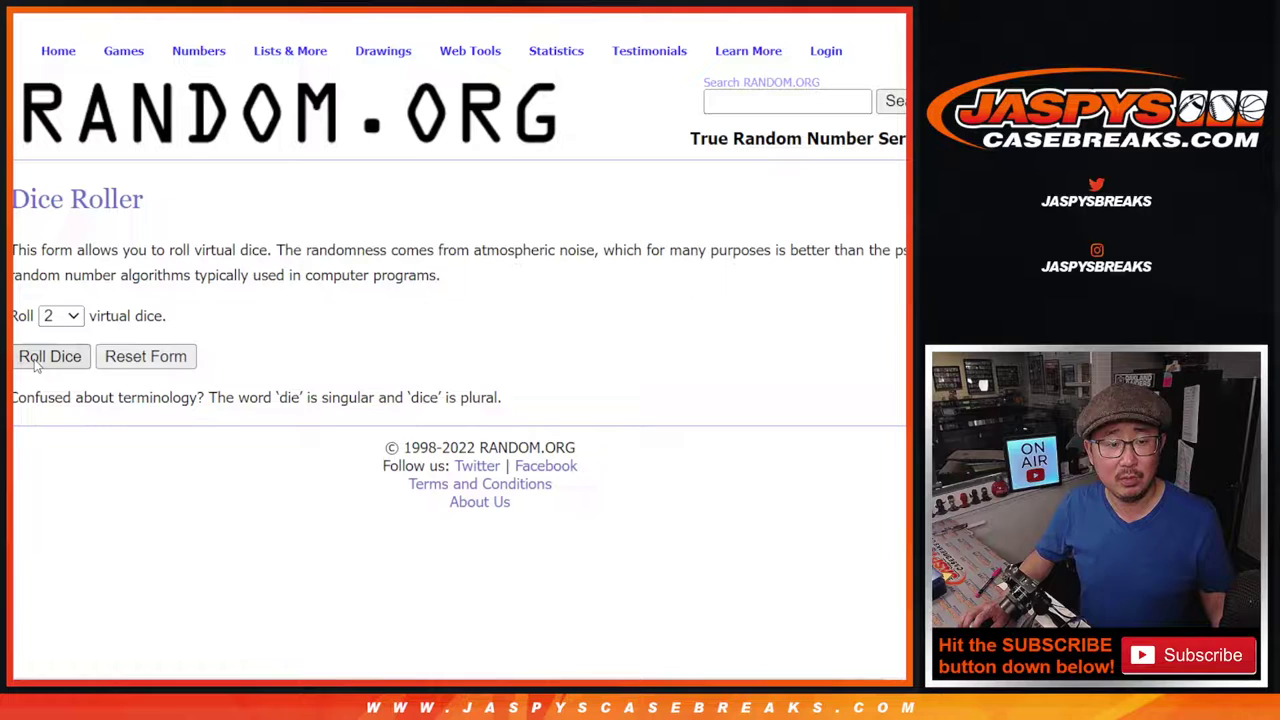
{"action": "left_click", "coordinate": [36, 360]}
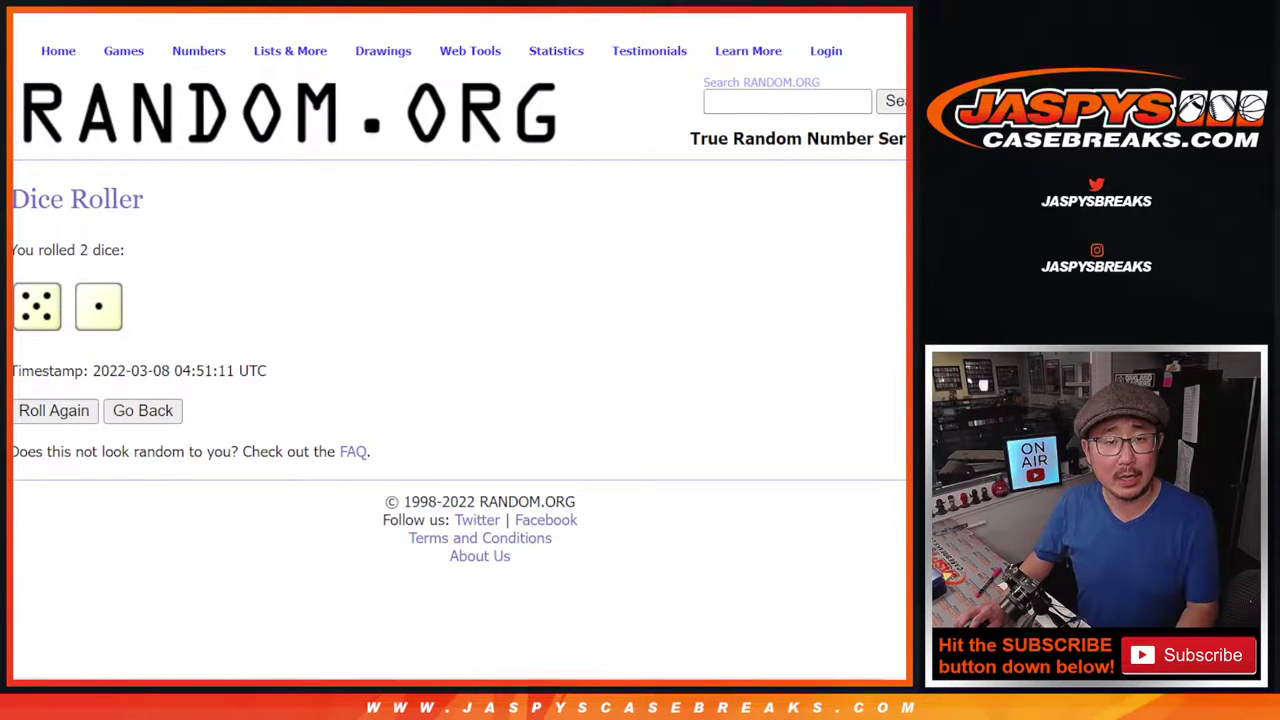
{"action": "key", "text": "ctrl+Tab"}
{"action": "scroll", "coordinate": [300, 400], "scroll_direction": "down", "scroll_amount": 3}
{"action": "left_click", "coordinate": [45, 533]}
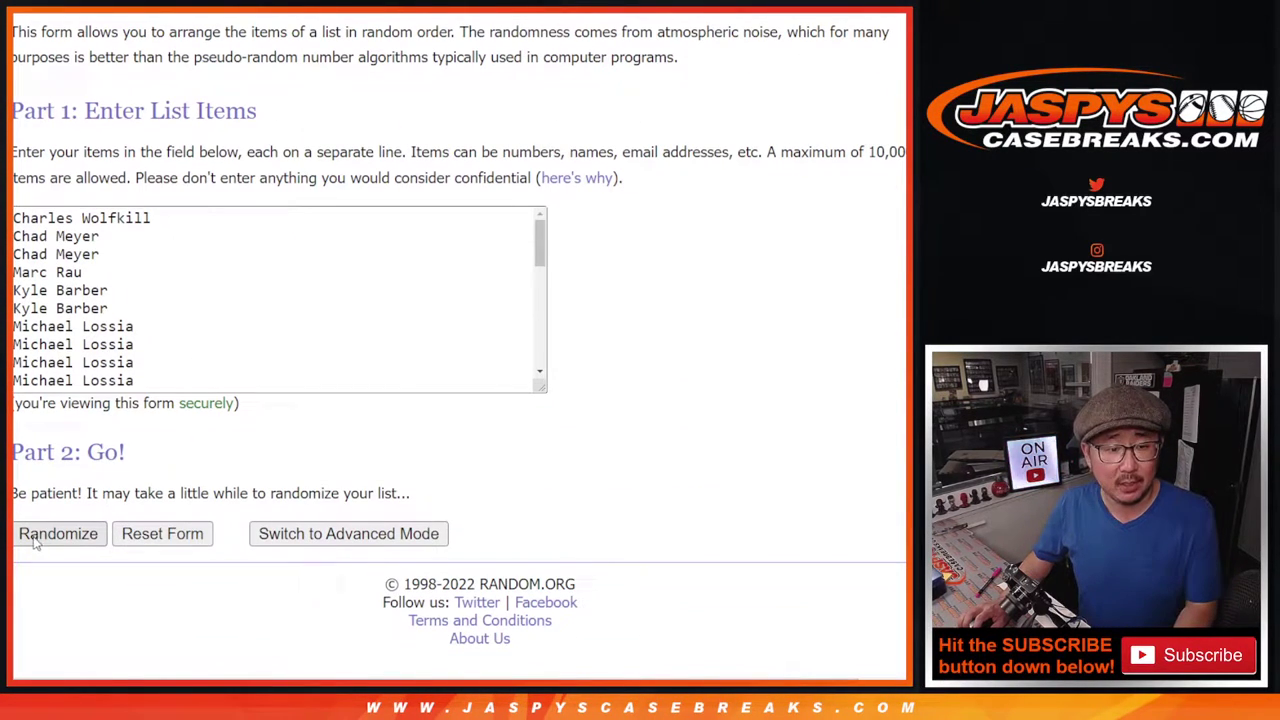
{"action": "left_click", "coordinate": [33, 536]}
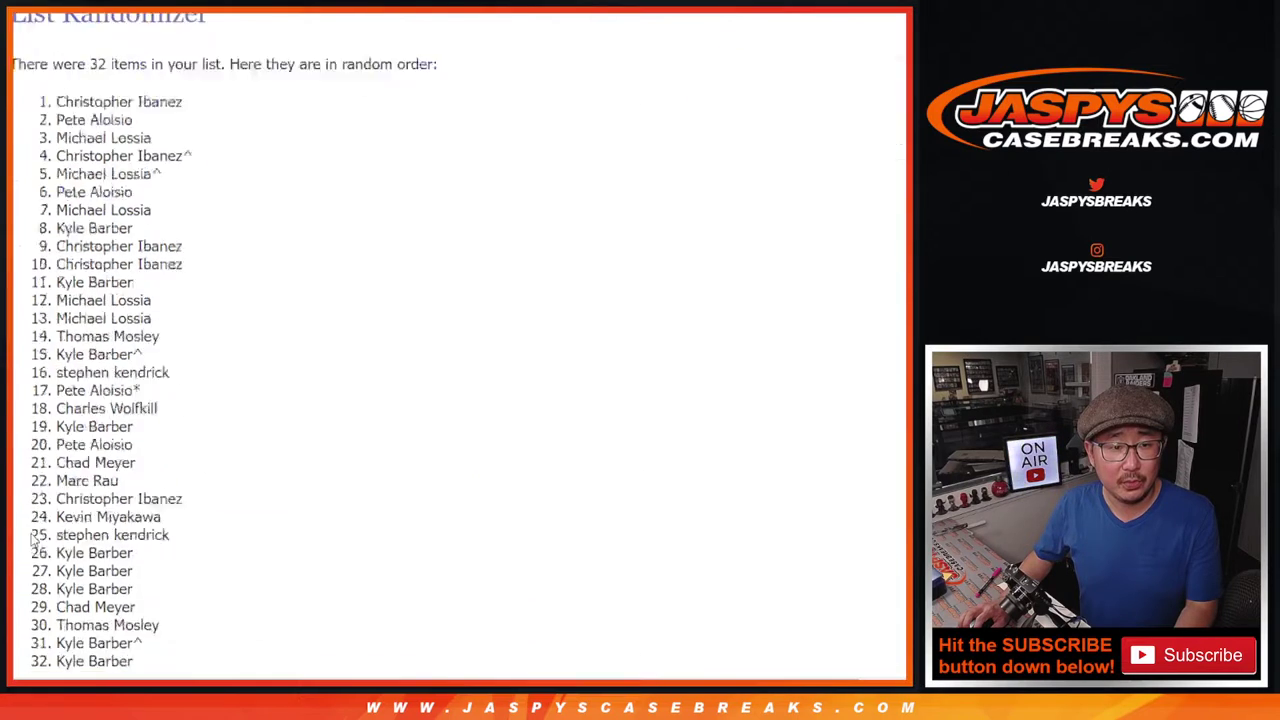
{"action": "left_click", "coordinate": [33, 536]}
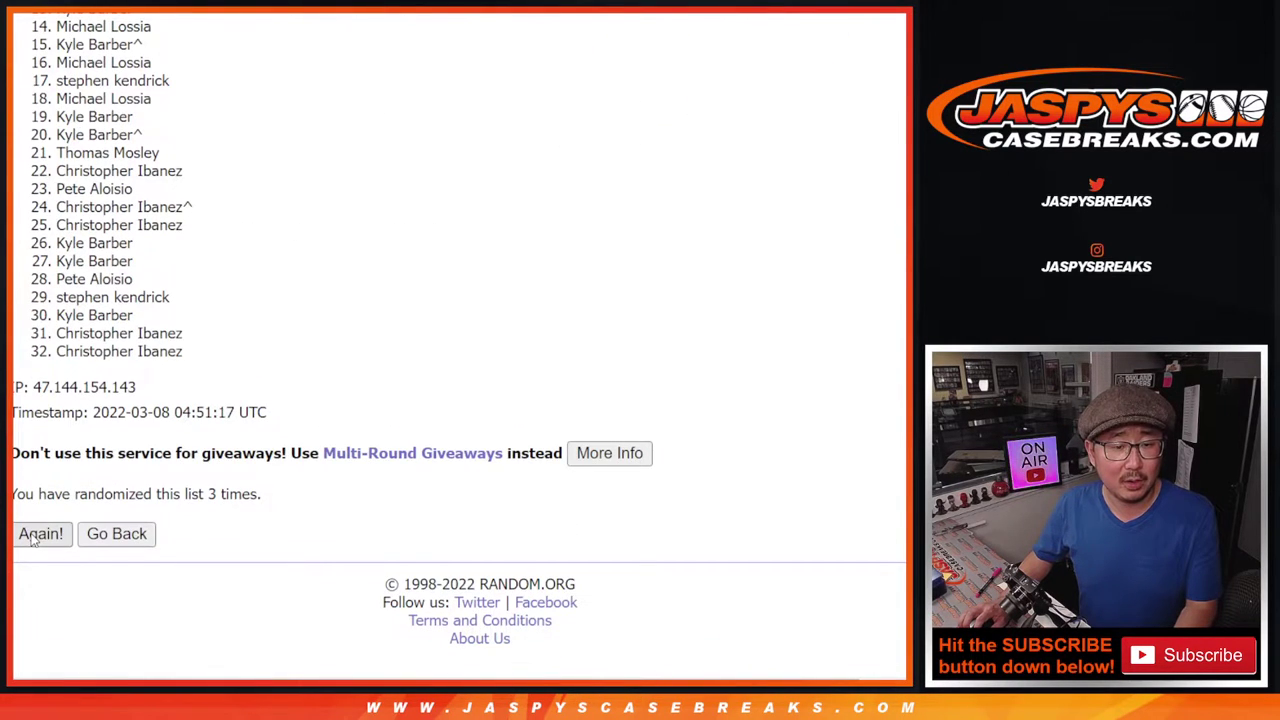
{"action": "left_click", "coordinate": [33, 536]}
{"action": "left_click", "coordinate": [33, 536]}
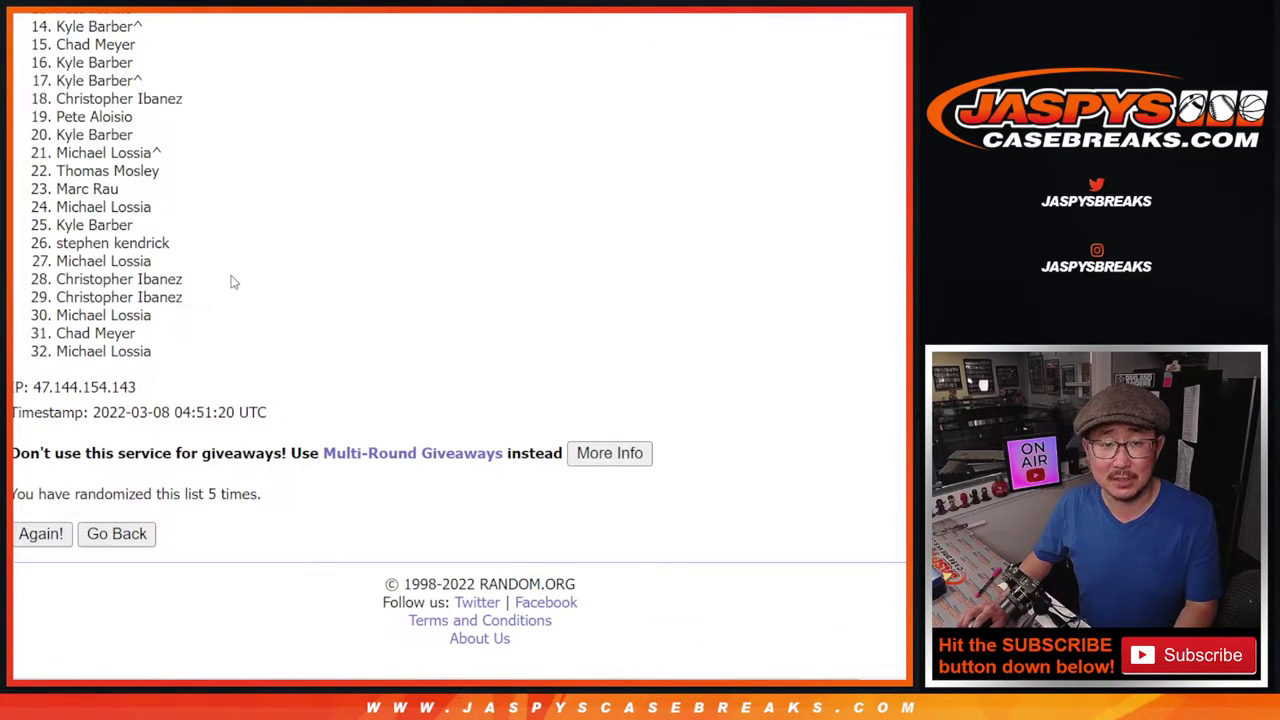
Copy the shuffled names and paste them into column A of Sheet1.
{"action": "mouse_move", "coordinate": [50, 290]}
{"action": "left_mouse_down"}
{"action": "mouse_move", "coordinate": [137, 648]}
{"action": "mouse_move", "coordinate": [186, 600]}
{"action": "mouse_move", "coordinate": [157, 357]}
{"action": "left_mouse_up"}
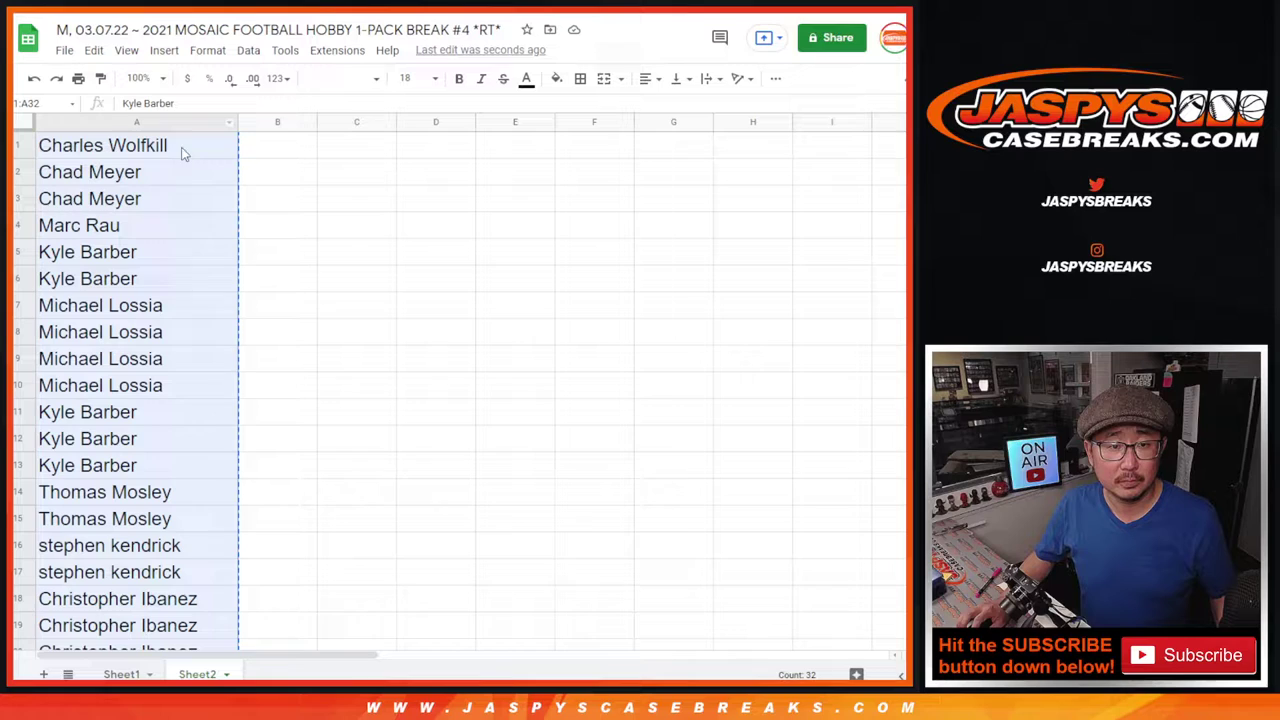
{"action": "left_click", "coordinate": [121, 674]}
{"action": "key", "text": "ctrl+v"}
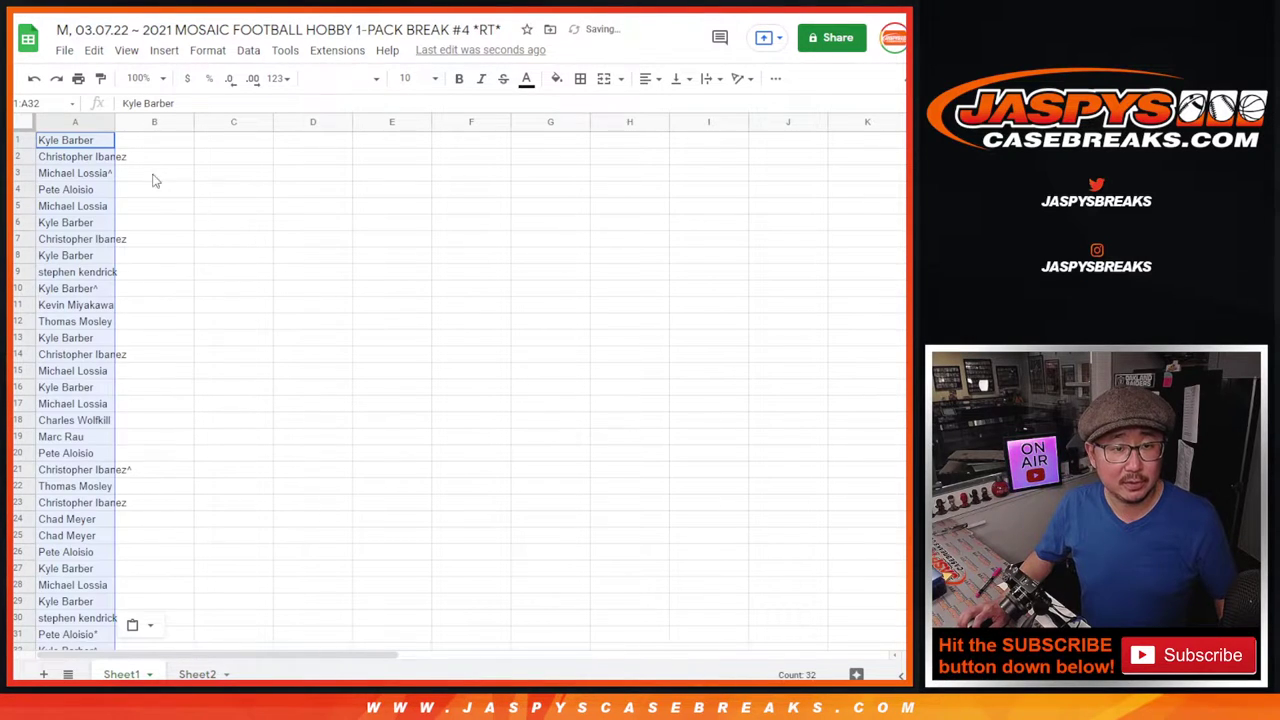
Auto-fit column A to the pasted names.
{"action": "double_click", "coordinate": [114, 118]}
{"action": "scroll", "coordinate": [317, 360], "scroll_direction": "down", "scroll_amount": 3}
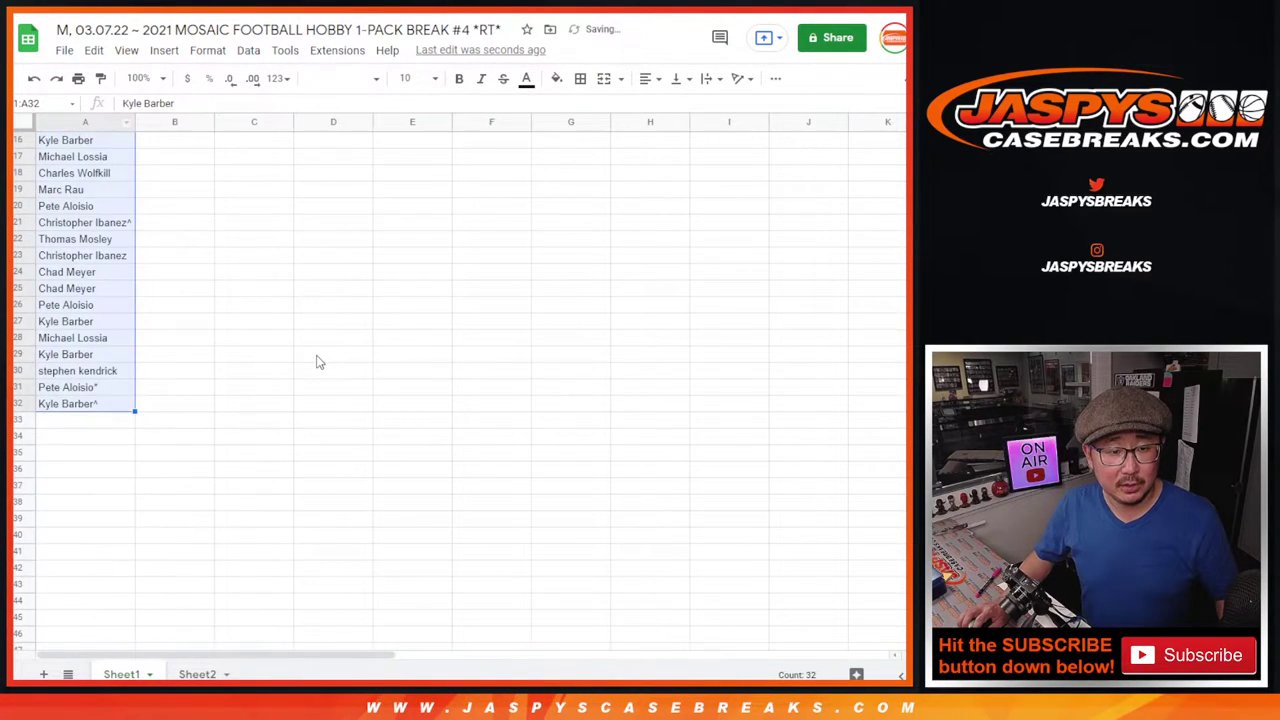
{"action": "scroll", "coordinate": [322, 358], "scroll_direction": "up", "scroll_amount": 3}
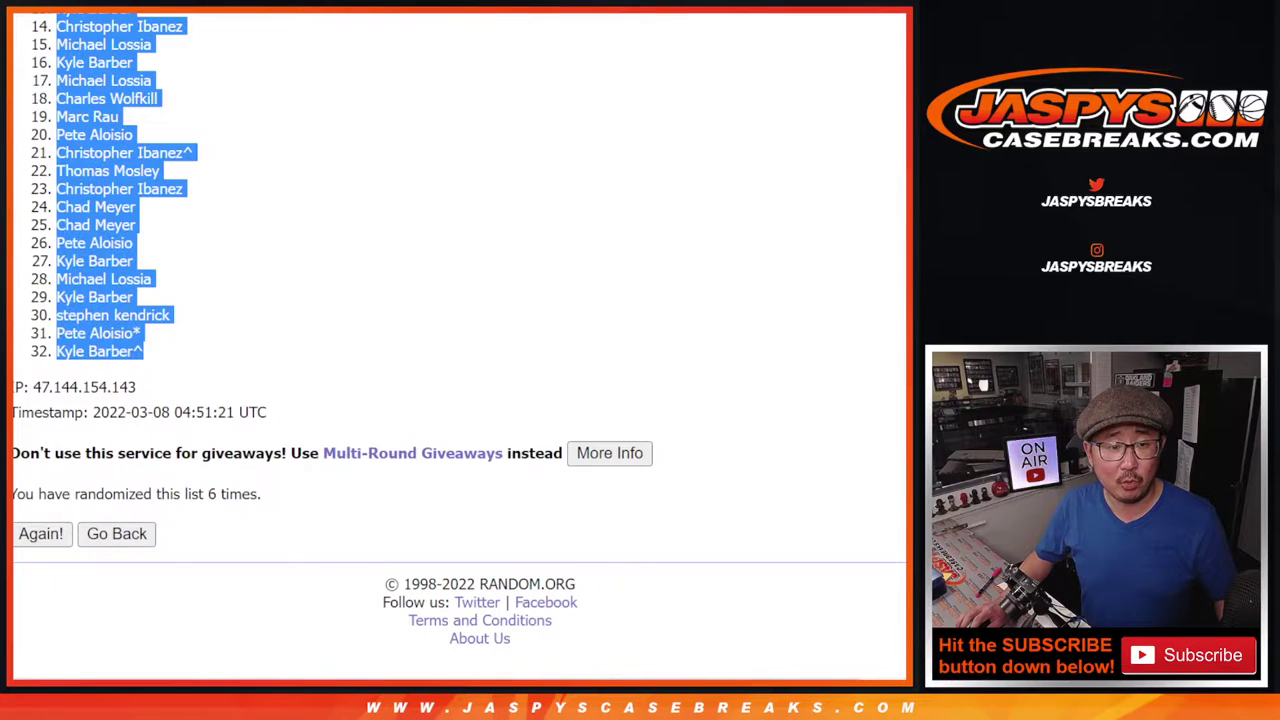
{"action": "scroll", "coordinate": [674, 323], "scroll_direction": "down", "scroll_amount": 3}
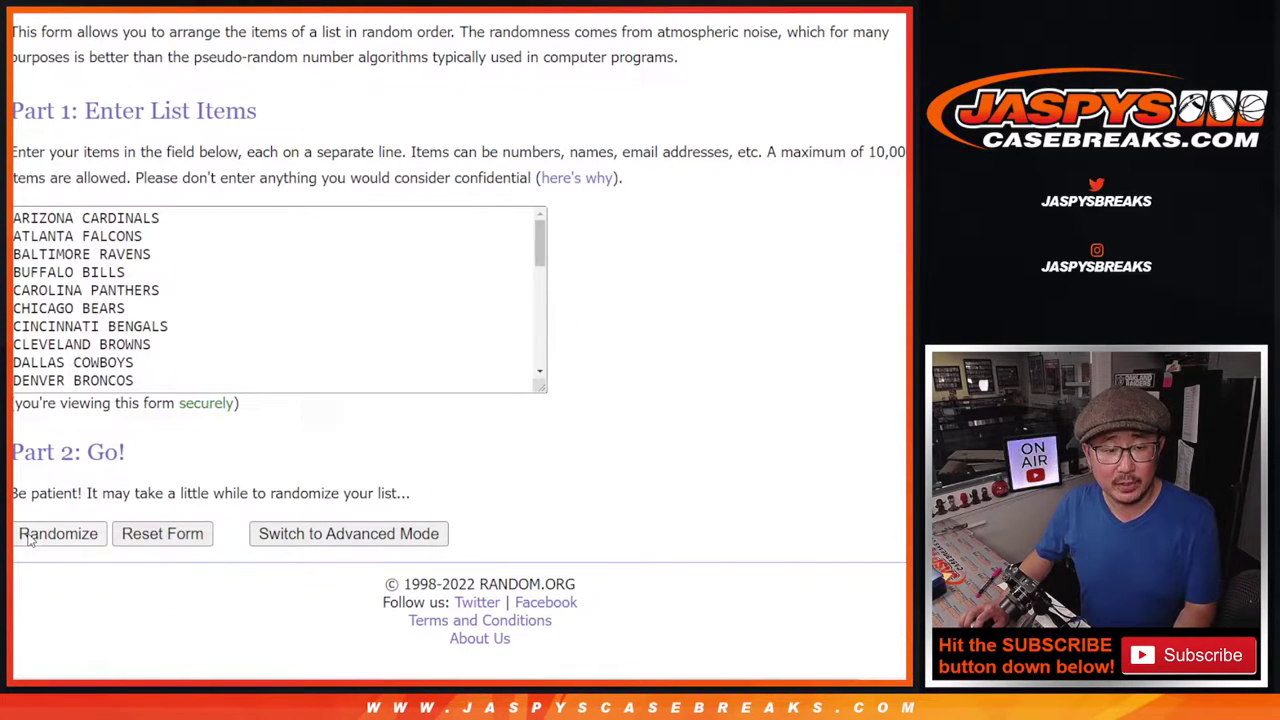
Shuffle the 32 NFL team list six times and select the final order.
{"action": "left_click", "coordinate": [30, 540]}
{"action": "scroll", "coordinate": [30, 540], "scroll_direction": "down", "scroll_amount": 5}
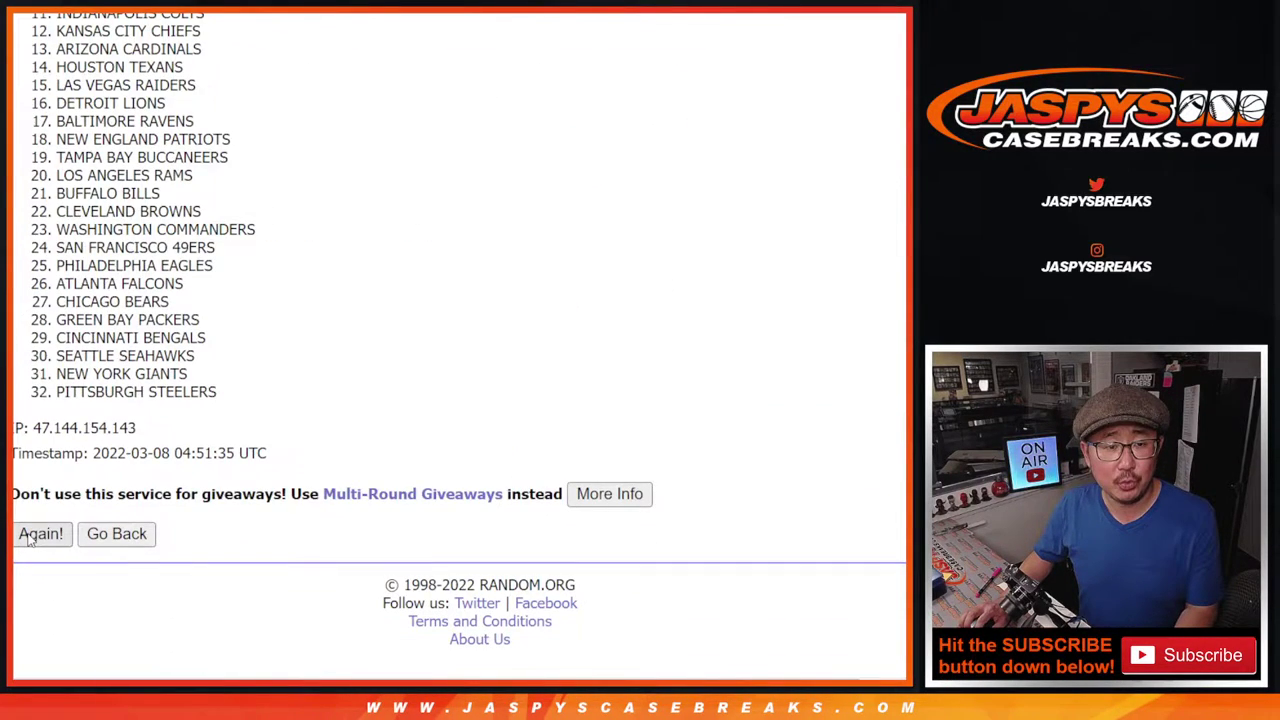
{"action": "left_click", "coordinate": [40, 534]}
{"action": "scroll", "coordinate": [30, 540], "scroll_direction": "down", "scroll_amount": 5}
{"action": "left_click", "coordinate": [30, 538]}
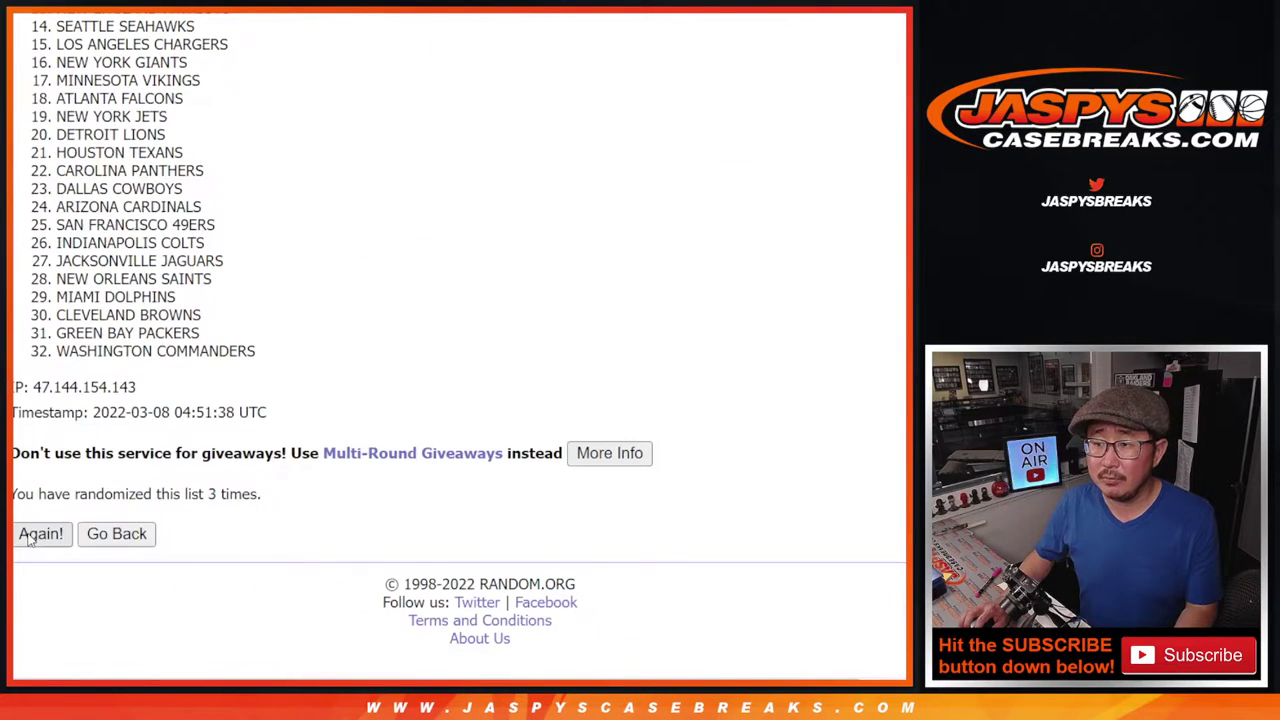
{"action": "left_click", "coordinate": [40, 534]}
{"action": "scroll", "coordinate": [30, 540], "scroll_direction": "down", "scroll_amount": 5}
{"action": "left_click", "coordinate": [40, 534]}
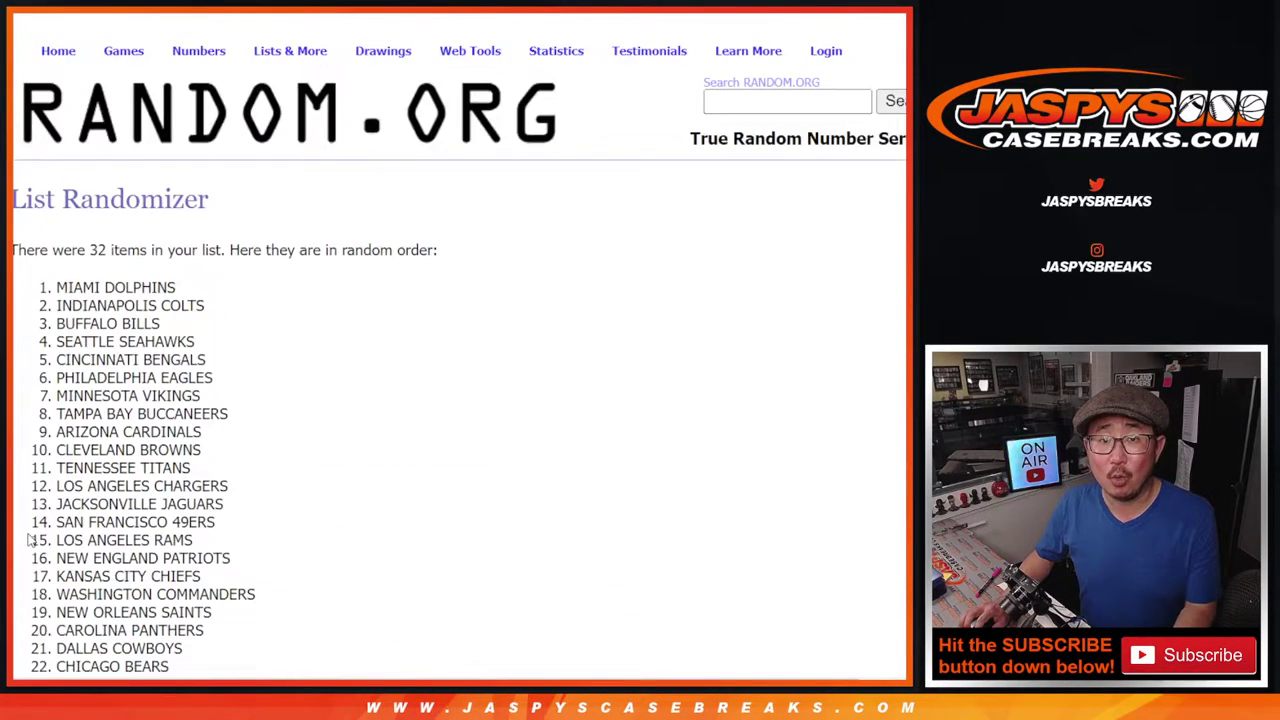
{"action": "scroll", "coordinate": [30, 540], "scroll_direction": "down", "scroll_amount": 5}
{"action": "left_click", "coordinate": [30, 538]}
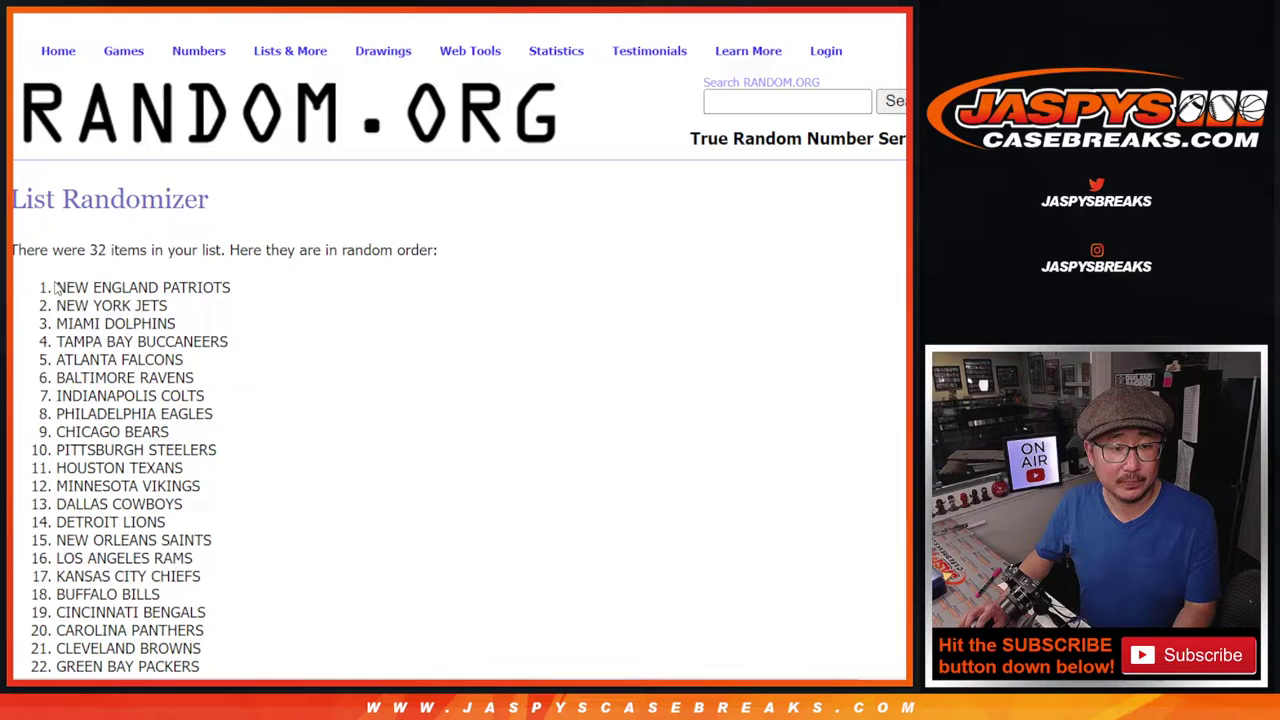
{"action": "mouse_move", "coordinate": [55, 287]}
{"action": "left_mouse_down"}
{"action": "mouse_move", "coordinate": [470, 605]}
{"action": "mouse_move", "coordinate": [255, 412]}
{"action": "mouse_move", "coordinate": [249, 332]}
{"action": "mouse_move", "coordinate": [248, 350]}
{"action": "left_mouse_up"}
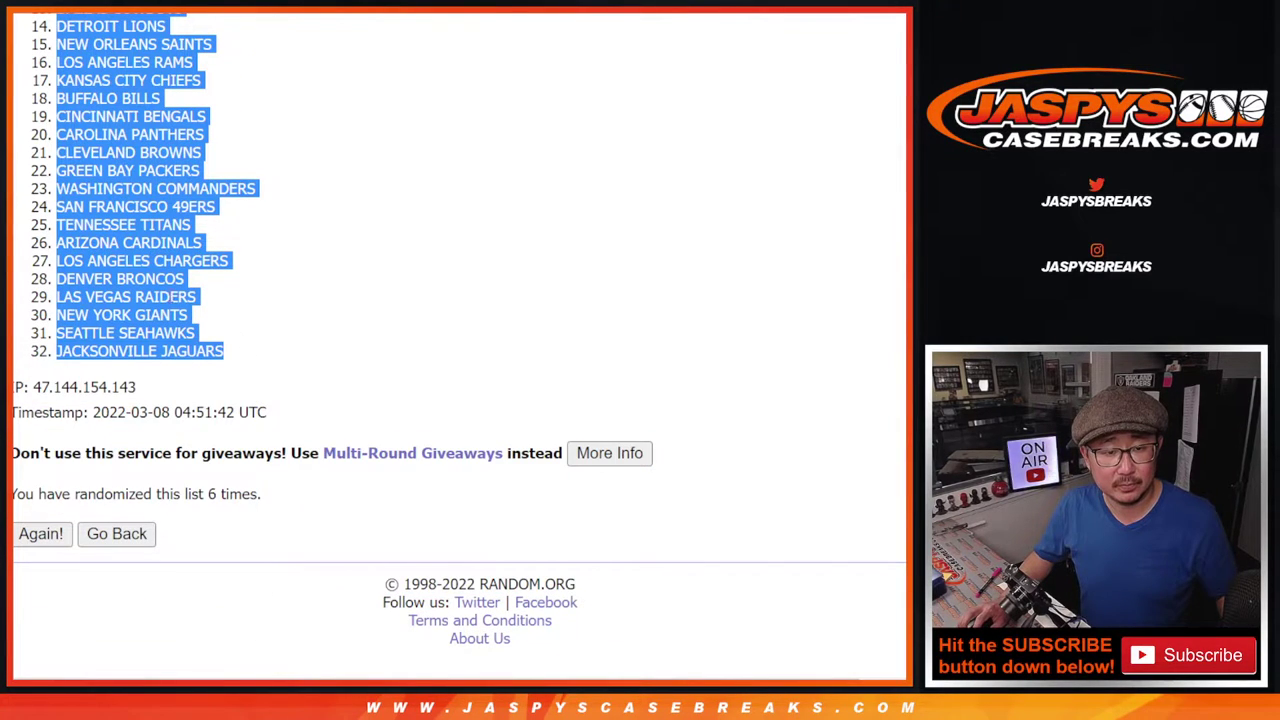
Paste the shuffled teams into column B starting at B1.
{"action": "key", "text": "ctrl+Tab"}
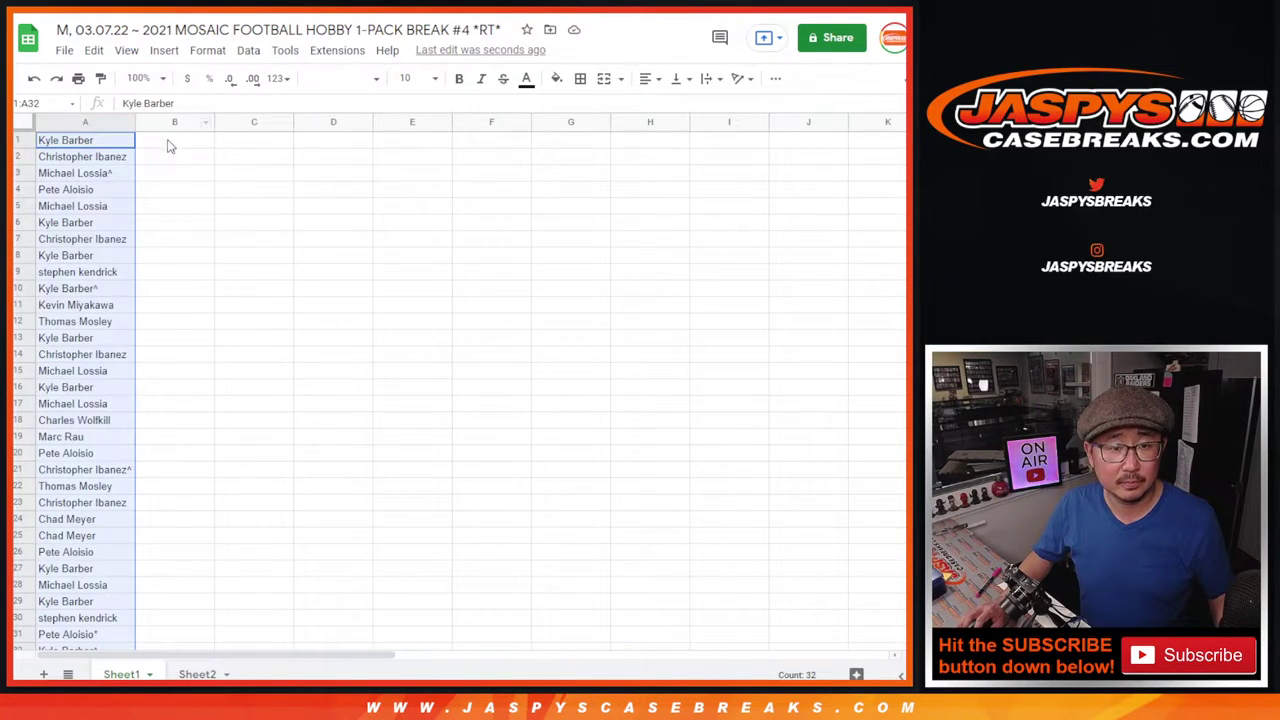
{"action": "left_click", "coordinate": [168, 146]}
{"action": "key", "text": "ctrl+v"}
Set the whole sheet to the Questrial font at size 12.
{"action": "left_click", "coordinate": [18, 120]}
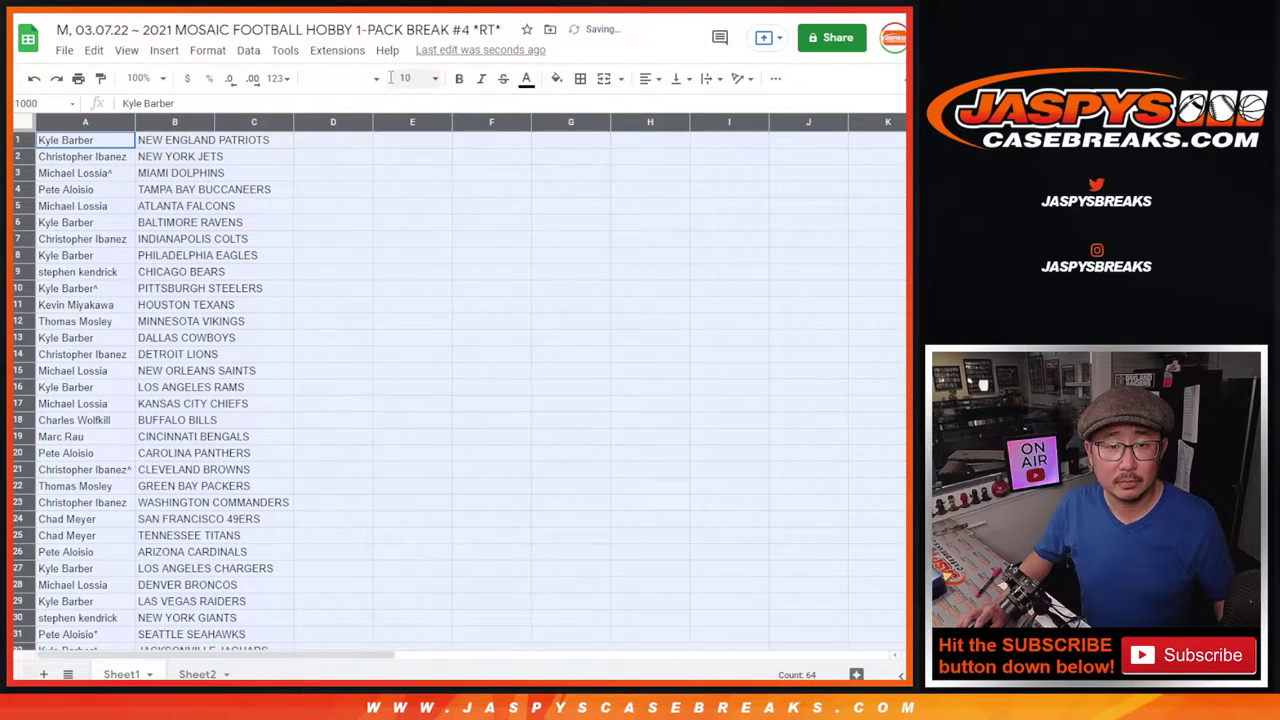
{"action": "left_click", "coordinate": [340, 78]}
{"action": "left_click", "coordinate": [357, 231]}
{"action": "left_click", "coordinate": [425, 80]}
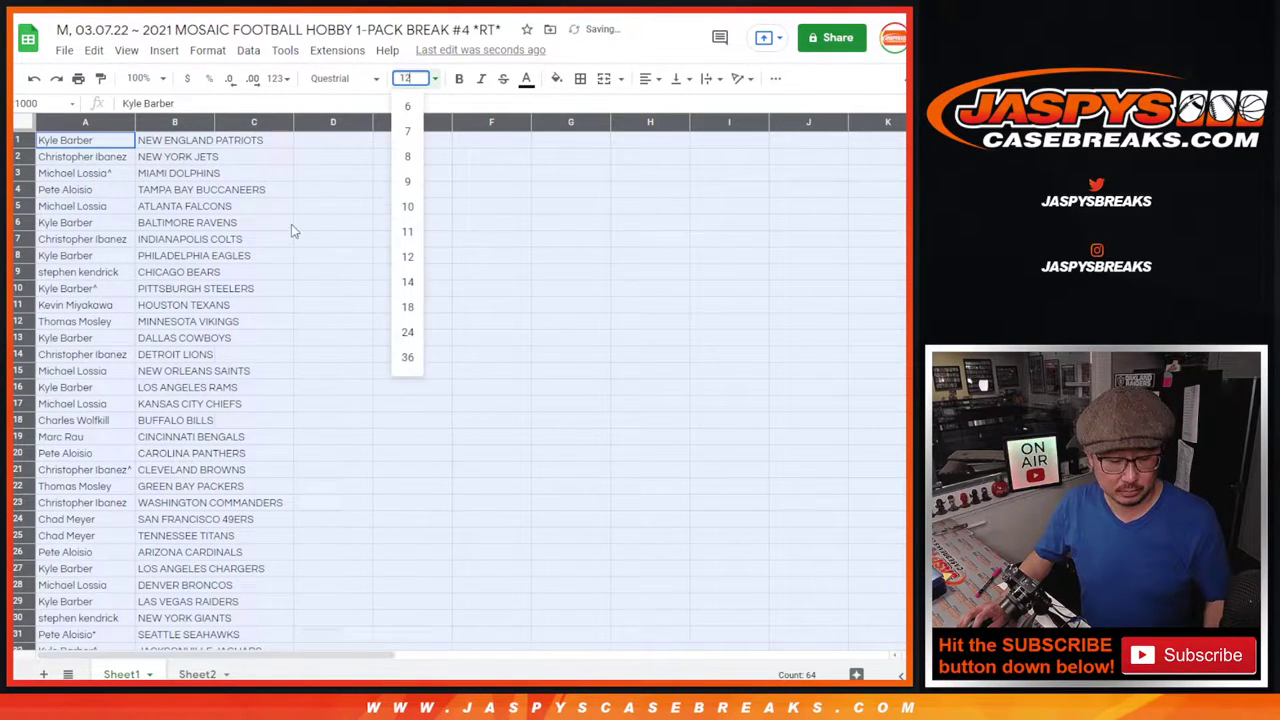
{"action": "left_click", "coordinate": [407, 256]}
Zoom the sheet to 150% and auto-fit columns A and B.
{"action": "left_click", "coordinate": [140, 78]}
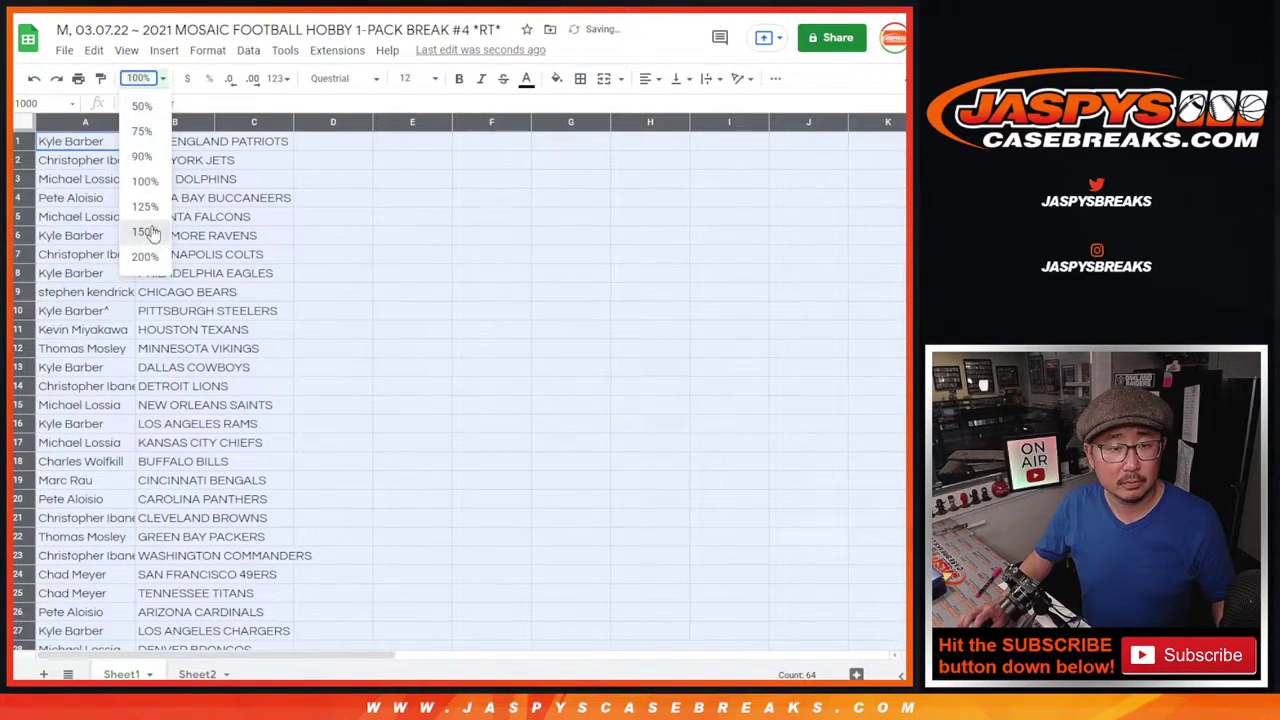
{"action": "left_click", "coordinate": [145, 231]}
{"action": "double_click", "coordinate": [204, 126]}
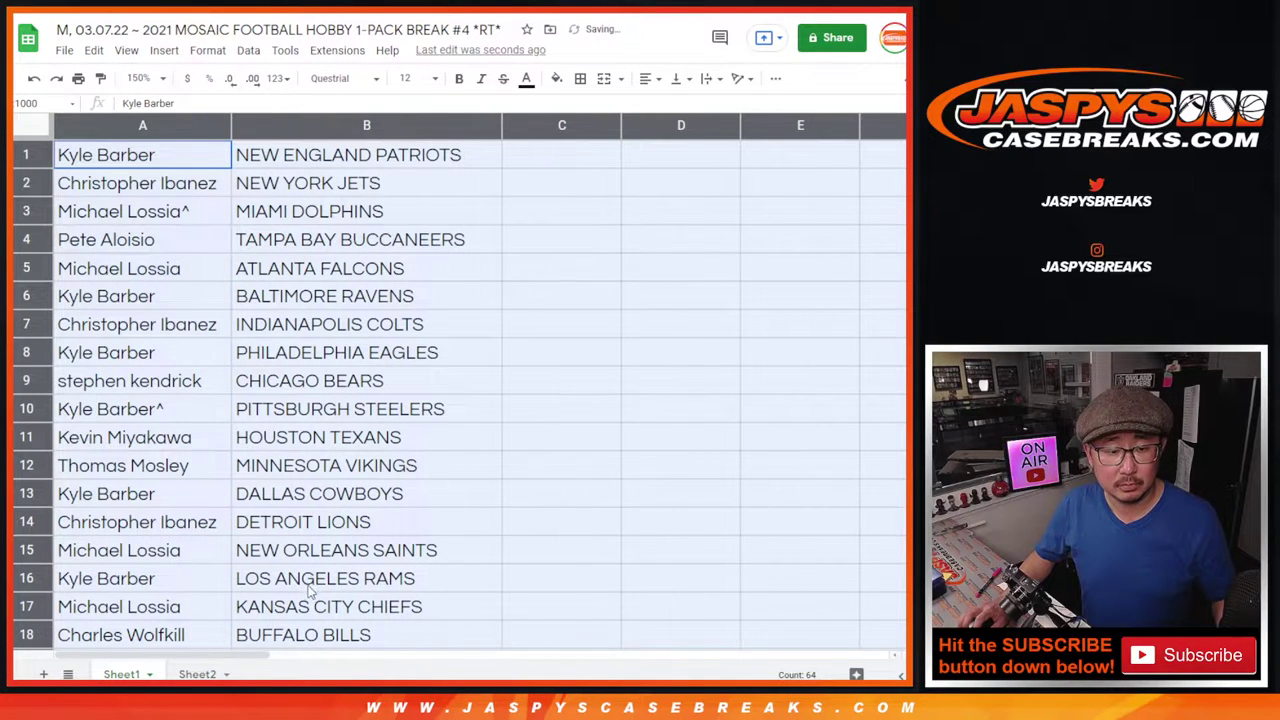
{"action": "left_click", "coordinate": [313, 578], "text": "shift"}
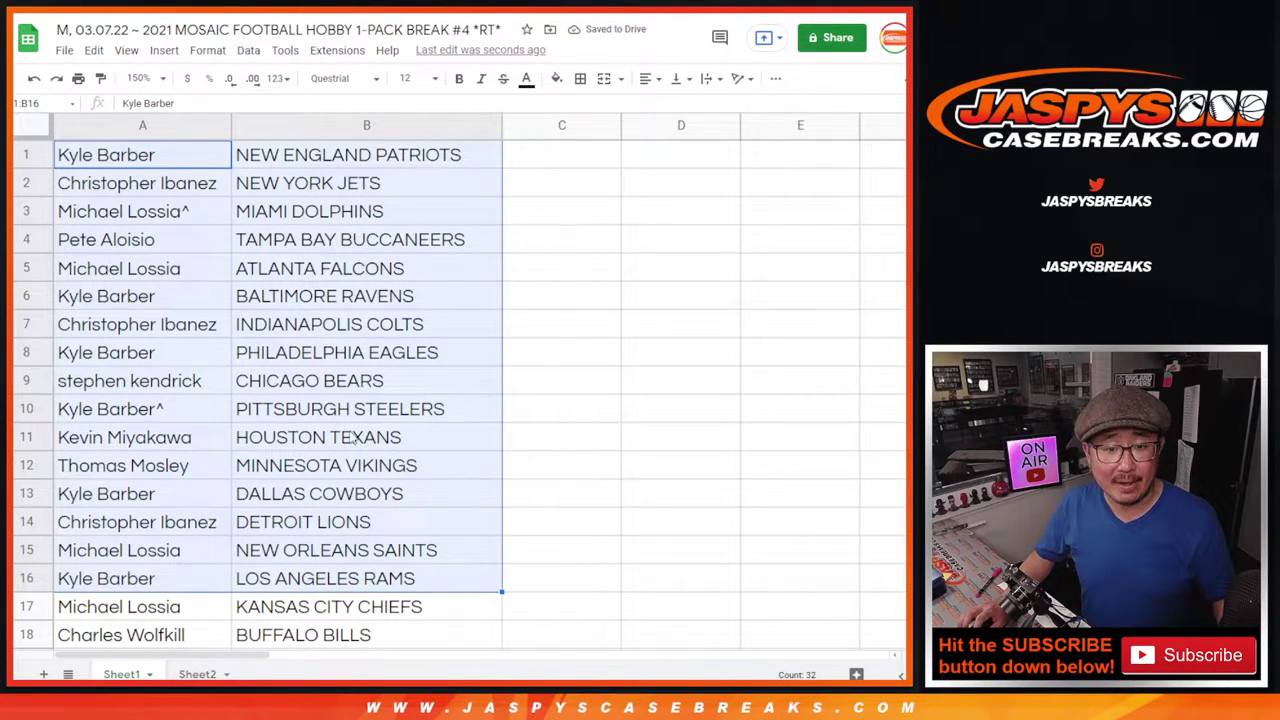
Select A17:B32 and set the zoom to 85%.
{"action": "scroll", "coordinate": [335, 530], "scroll_direction": "down", "scroll_amount": 5}
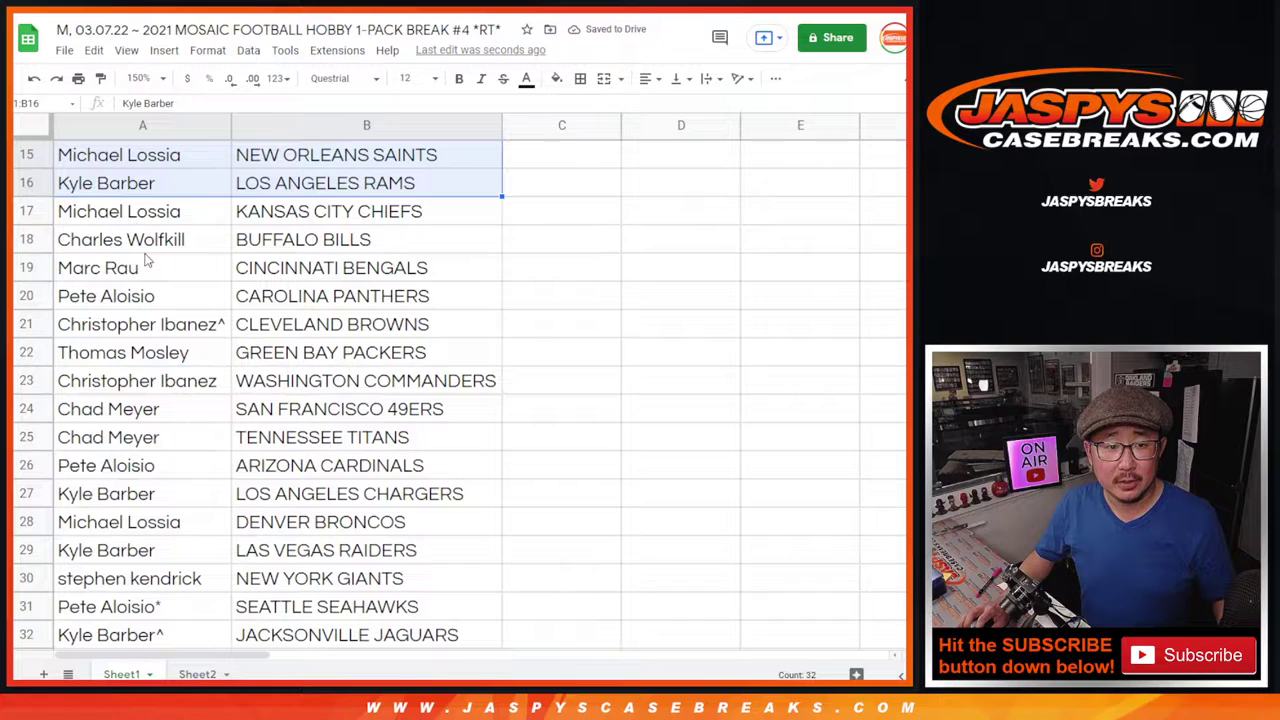
{"action": "left_click", "coordinate": [136, 214]}
{"action": "left_click", "coordinate": [294, 640], "text": "shift"}
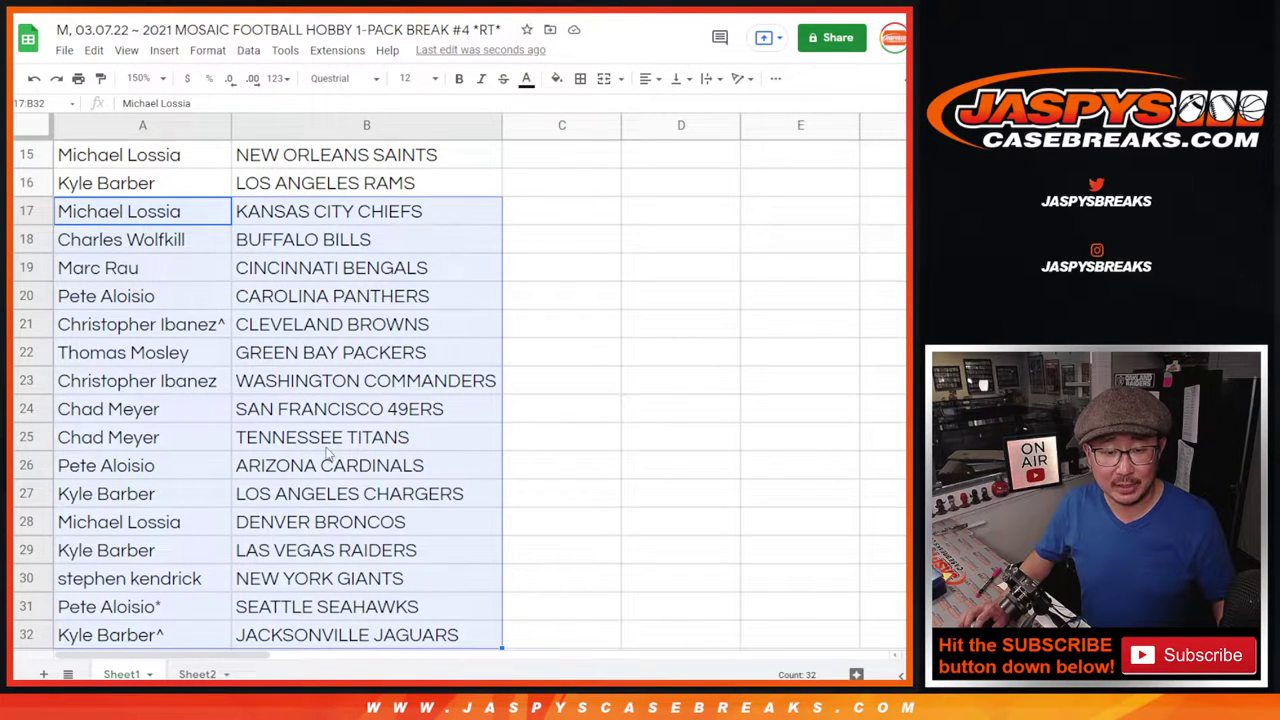
{"action": "scroll", "coordinate": [288, 585], "scroll_direction": "up", "scroll_amount": 5}
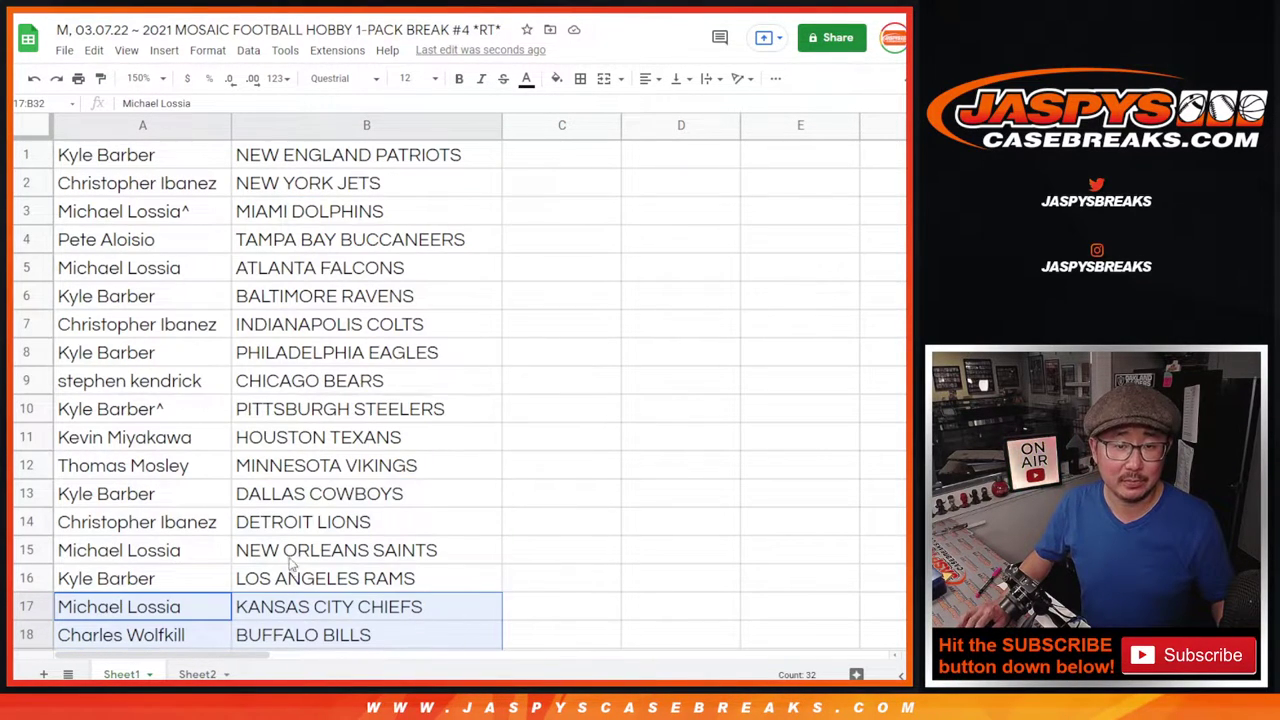
{"action": "left_click", "coordinate": [143, 78]}
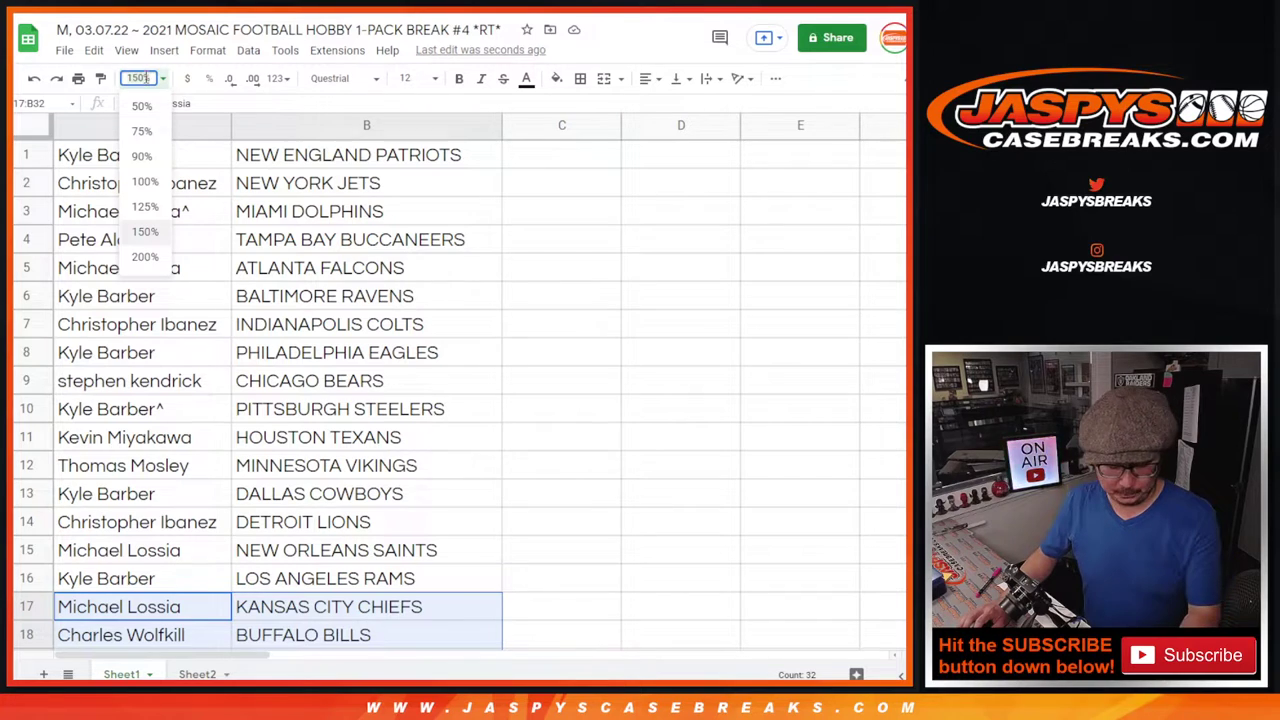
{"action": "type", "text": "85"}
{"action": "key", "text": "Return"}
Sort the sheet A to Z by team column B and add all borders to the list.
{"action": "right_click", "coordinate": [201, 122]}
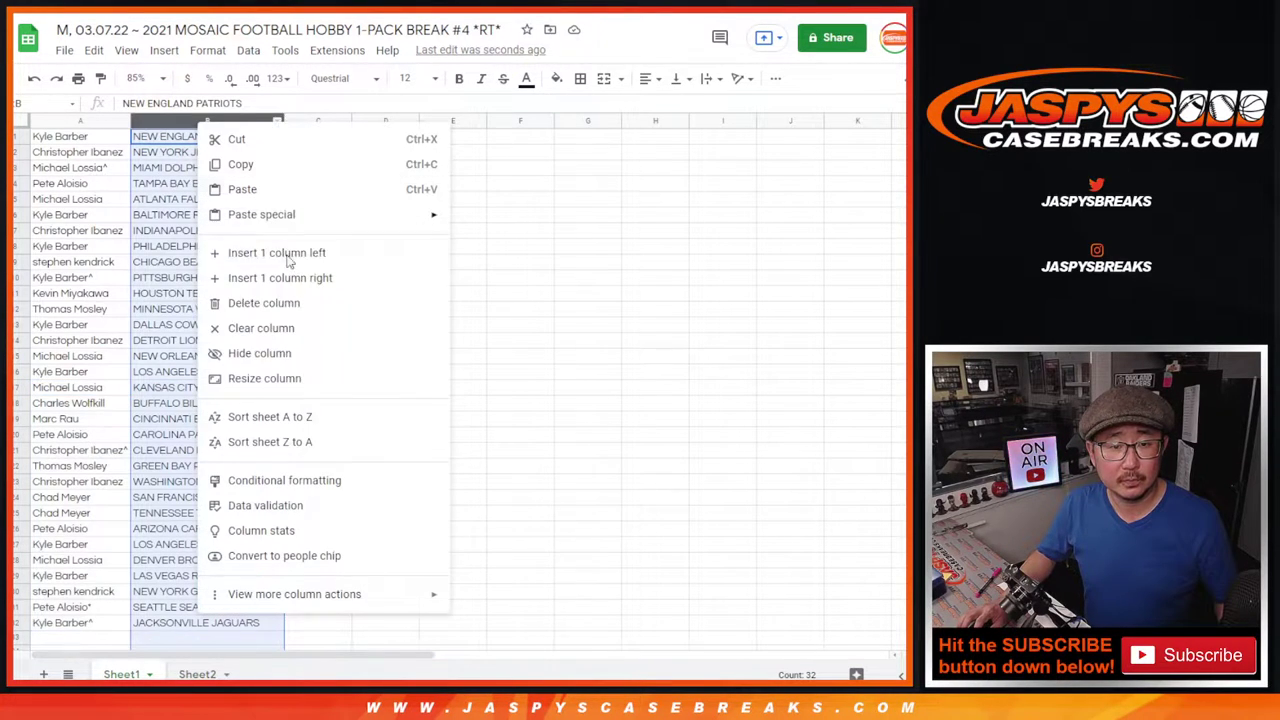
{"action": "left_click", "coordinate": [323, 412]}
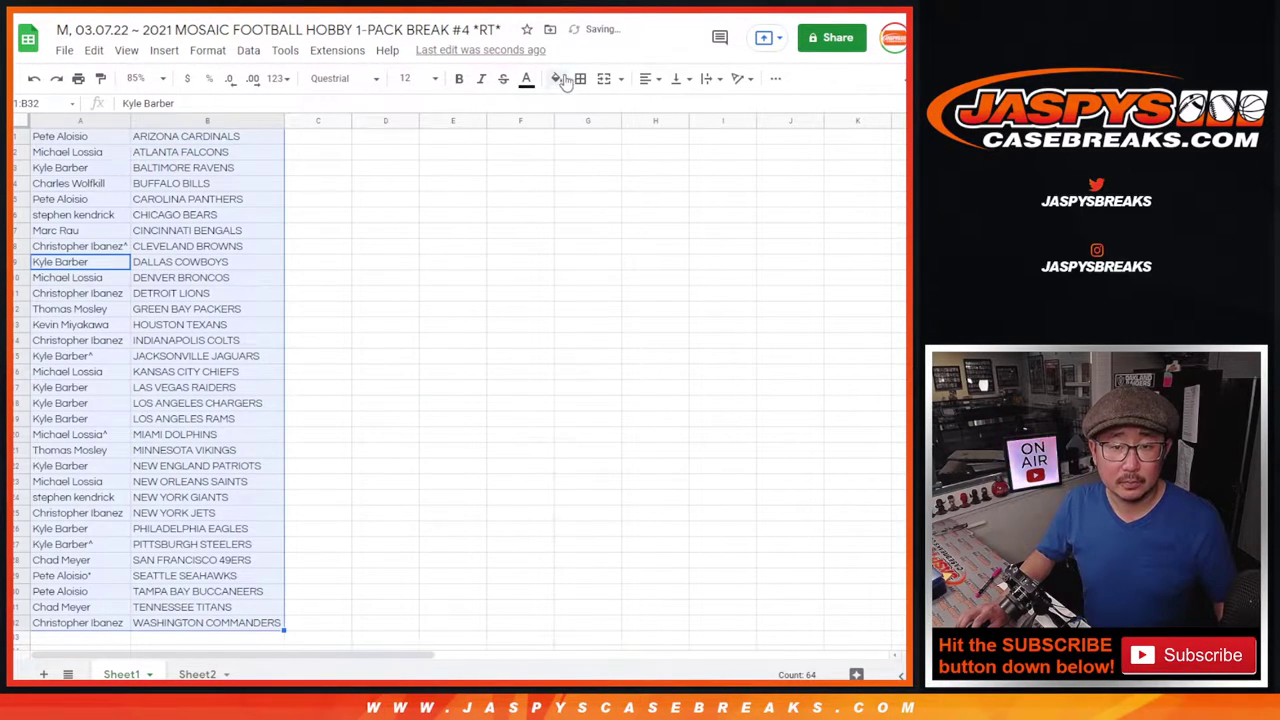
{"action": "left_click", "coordinate": [580, 78]}
{"action": "left_click", "coordinate": [587, 109]}
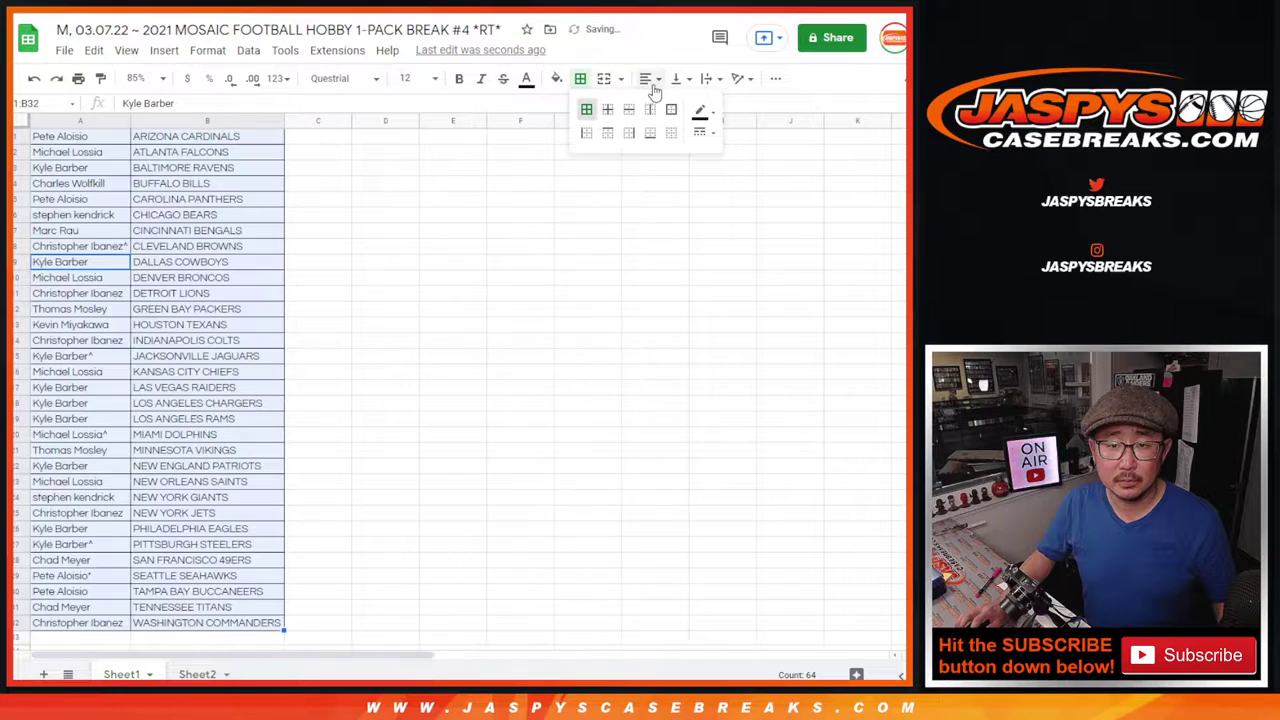
Print the sheet in portrait orientation, checking headers and footers, and continue with Next.
{"action": "left_click", "coordinate": [77, 78]}
{"action": "left_click", "coordinate": [806, 224]}
{"action": "left_click", "coordinate": [765, 428]}
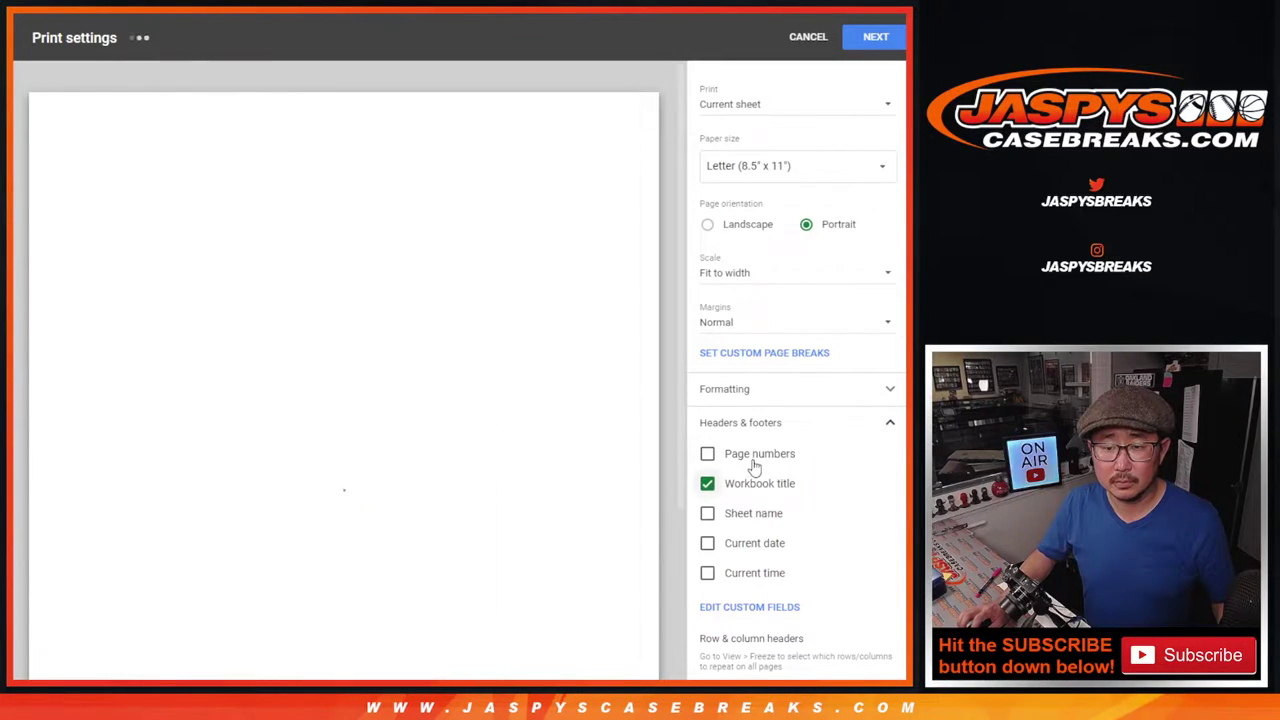
{"action": "left_click", "coordinate": [873, 36]}
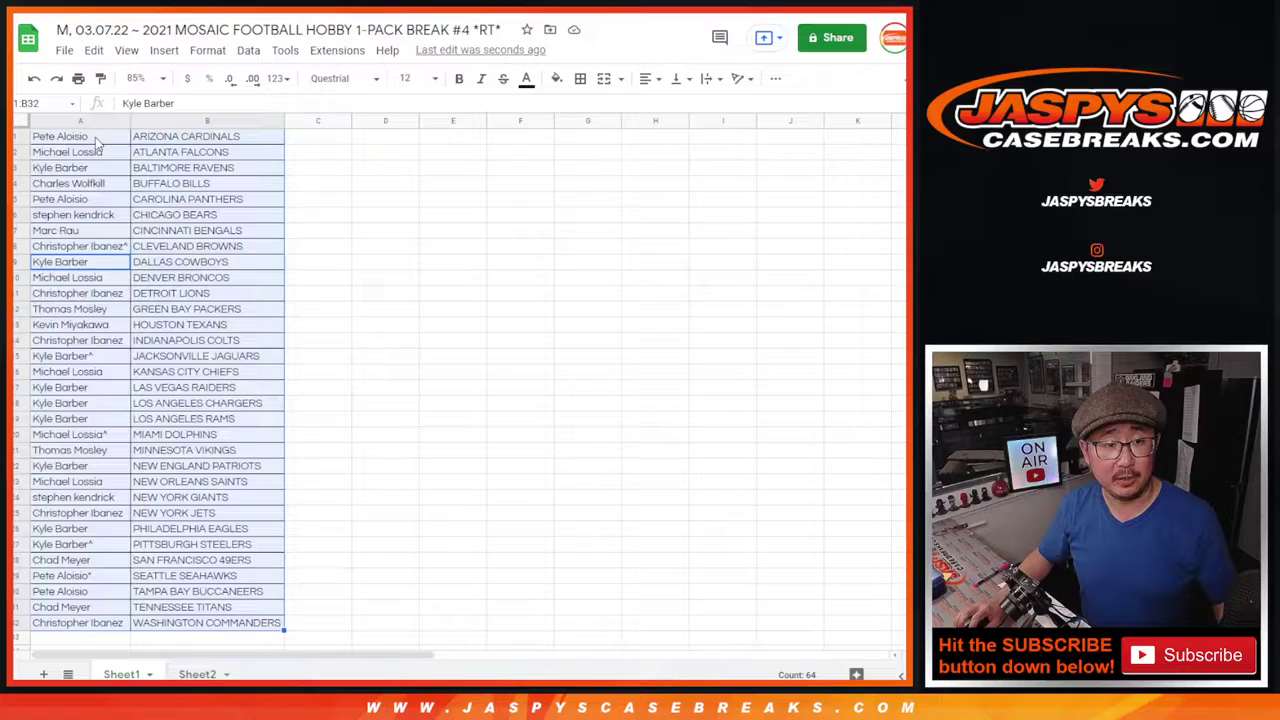
Select the 32 names in A1:A32 and paste them into the List Randomizer box.
{"action": "left_click", "coordinate": [96, 140]}
{"action": "scroll", "coordinate": [120, 420], "scroll_direction": "down", "scroll_amount": 5}
{"action": "left_click", "coordinate": [90, 405], "text": "shift"}
{"action": "scroll", "coordinate": [310, 389], "scroll_direction": "up", "scroll_amount": 5}
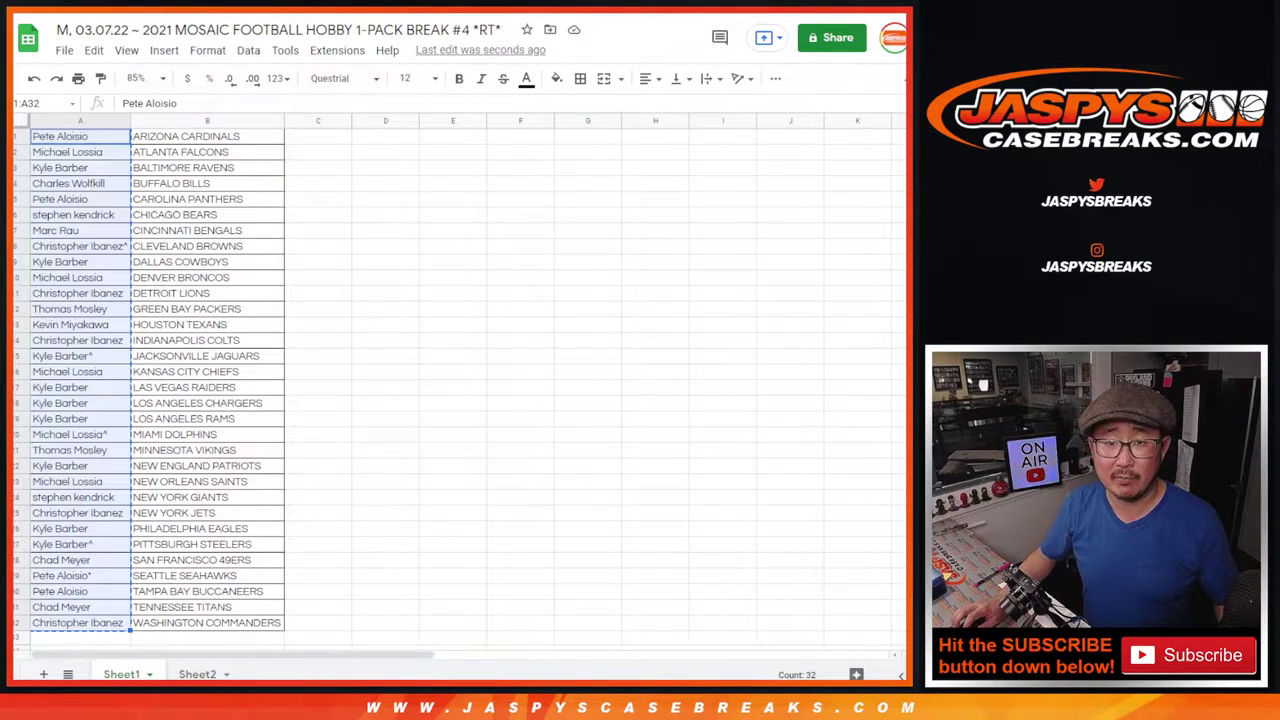
{"action": "key", "text": "ctrl+Tab"}
Highlight '7X' in the break title, roll two dice, and return to the List Randomizer.
{"action": "key", "text": "ctrl+Tab"}
{"action": "left_click", "coordinate": [421, 502]}
{"action": "key", "text": "ctrl+v"}
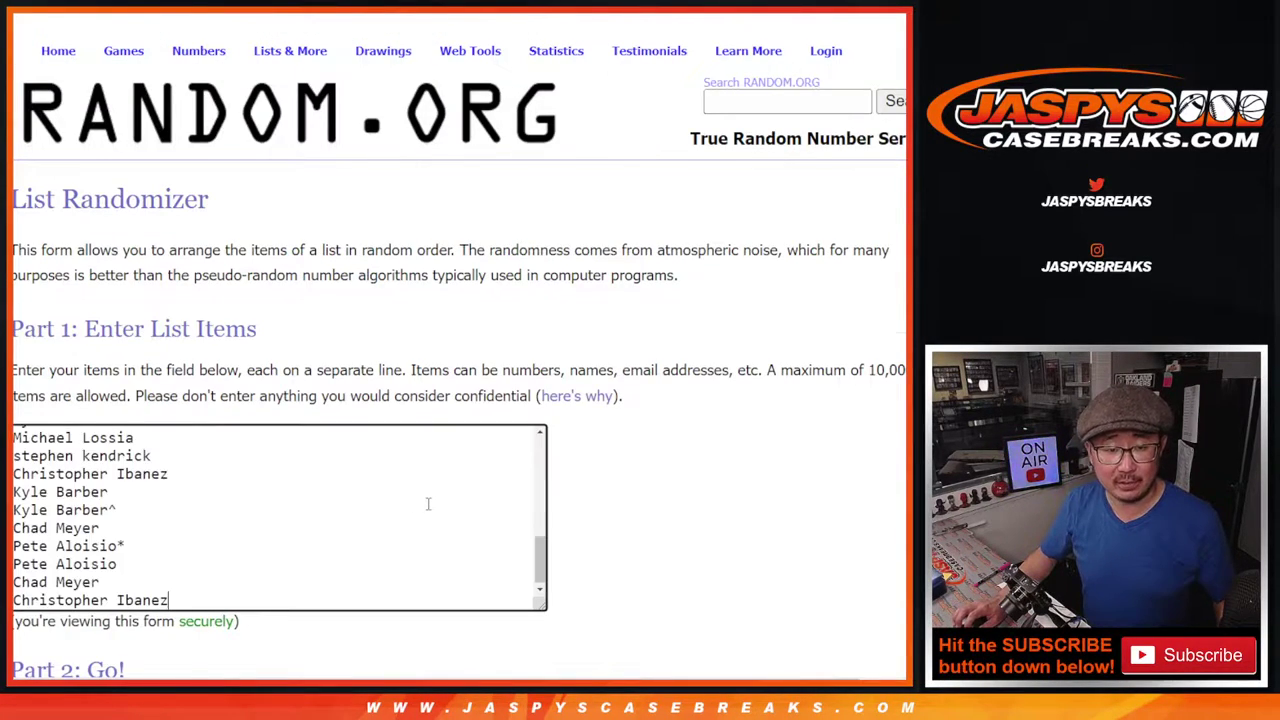
{"action": "scroll", "coordinate": [421, 502], "scroll_direction": "up", "scroll_amount": 5}
{"action": "key", "text": "ctrl+Tab"}
{"action": "left_click_drag", "start_coordinate": [688, 270], "coordinate": [758, 272]}
{"action": "left_click", "coordinate": [55, 357]}
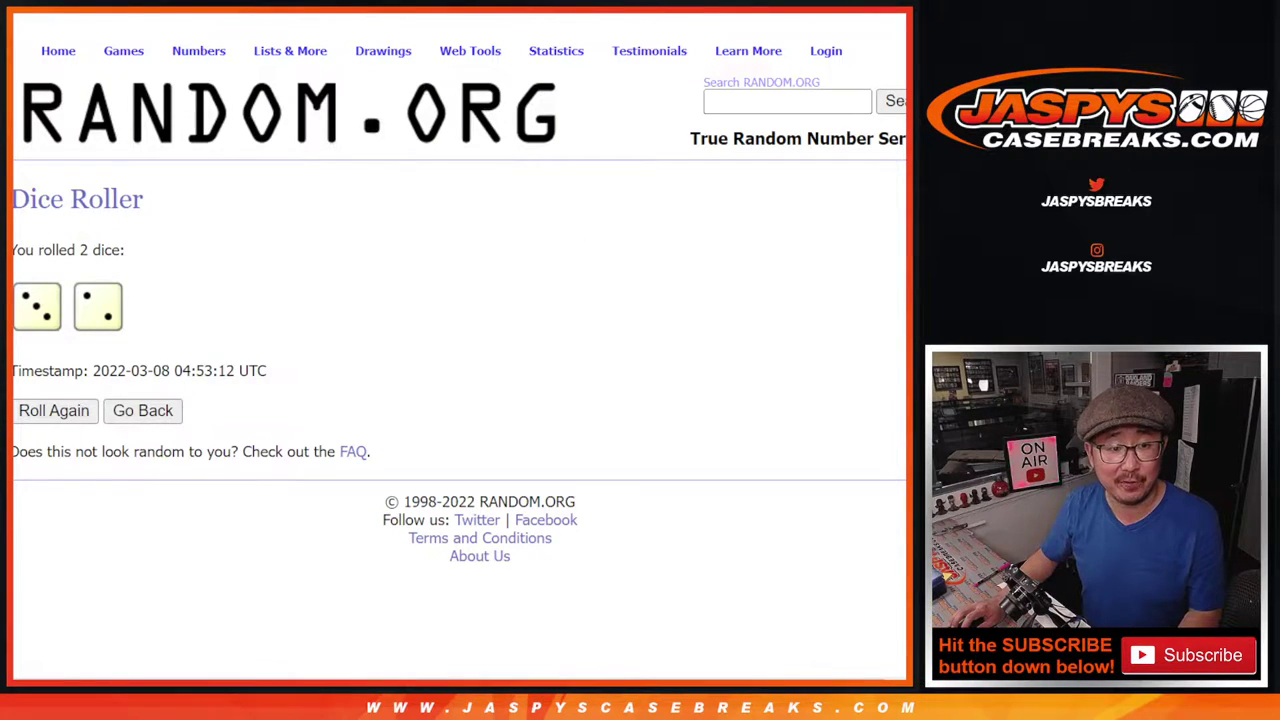
{"action": "key", "text": "ctrl+Tab"}
{"action": "scroll", "coordinate": [459, 350], "scroll_direction": "down", "scroll_amount": 3}
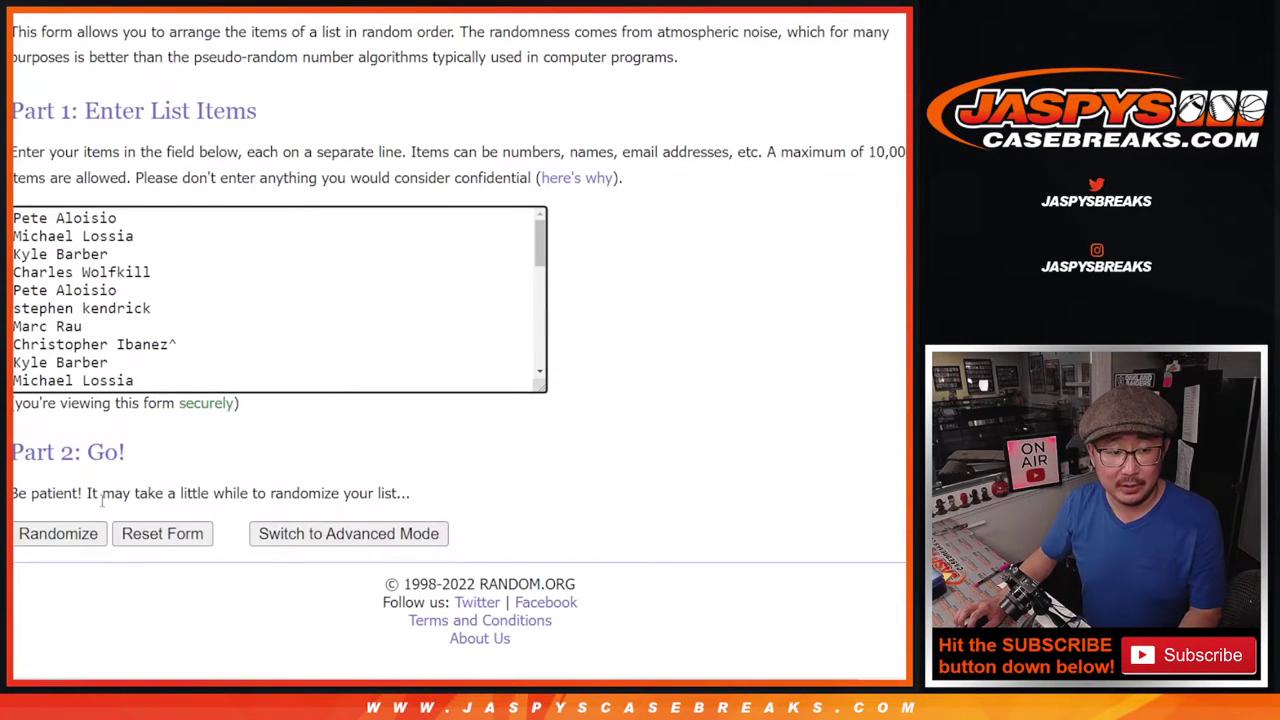
Shuffle the 32-name list five times to match the dice total.
{"action": "left_click", "coordinate": [44, 537]}
{"action": "scroll", "coordinate": [42, 537], "scroll_direction": "down", "scroll_amount": 5}
{"action": "left_click", "coordinate": [38, 534]}
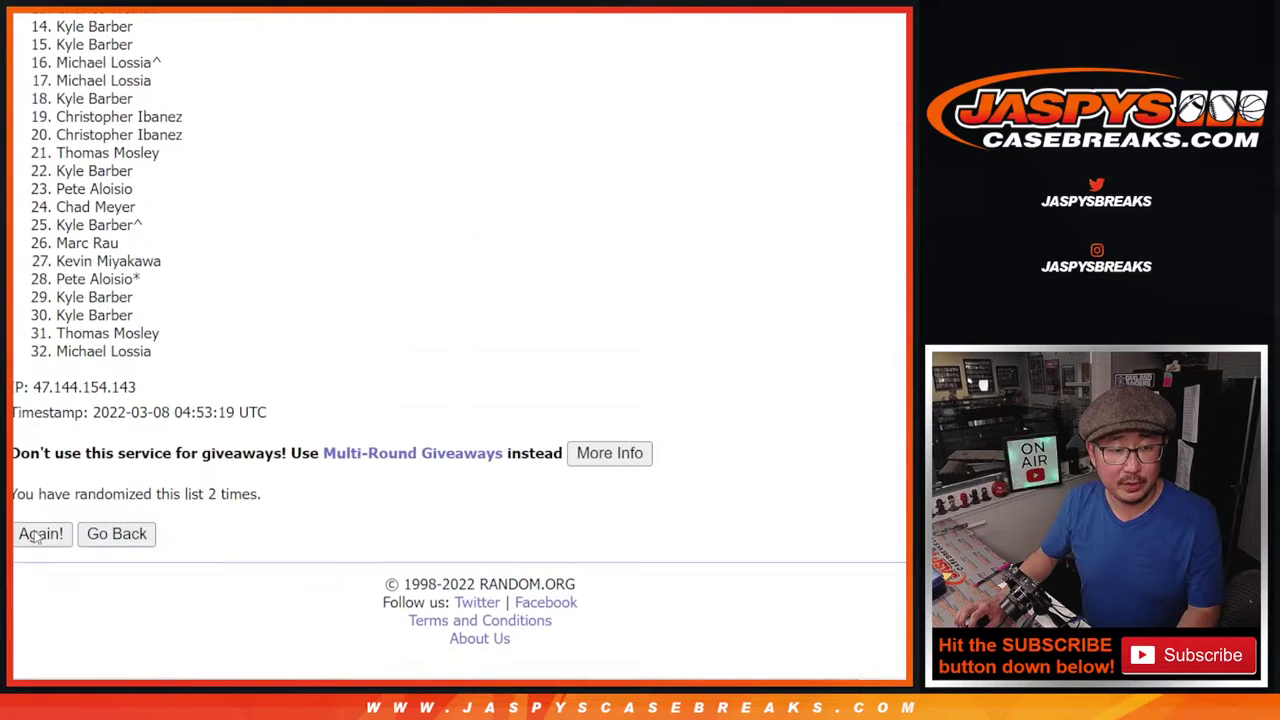
{"action": "left_click", "coordinate": [38, 534]}
{"action": "scroll", "coordinate": [36, 537], "scroll_direction": "down", "scroll_amount": 5}
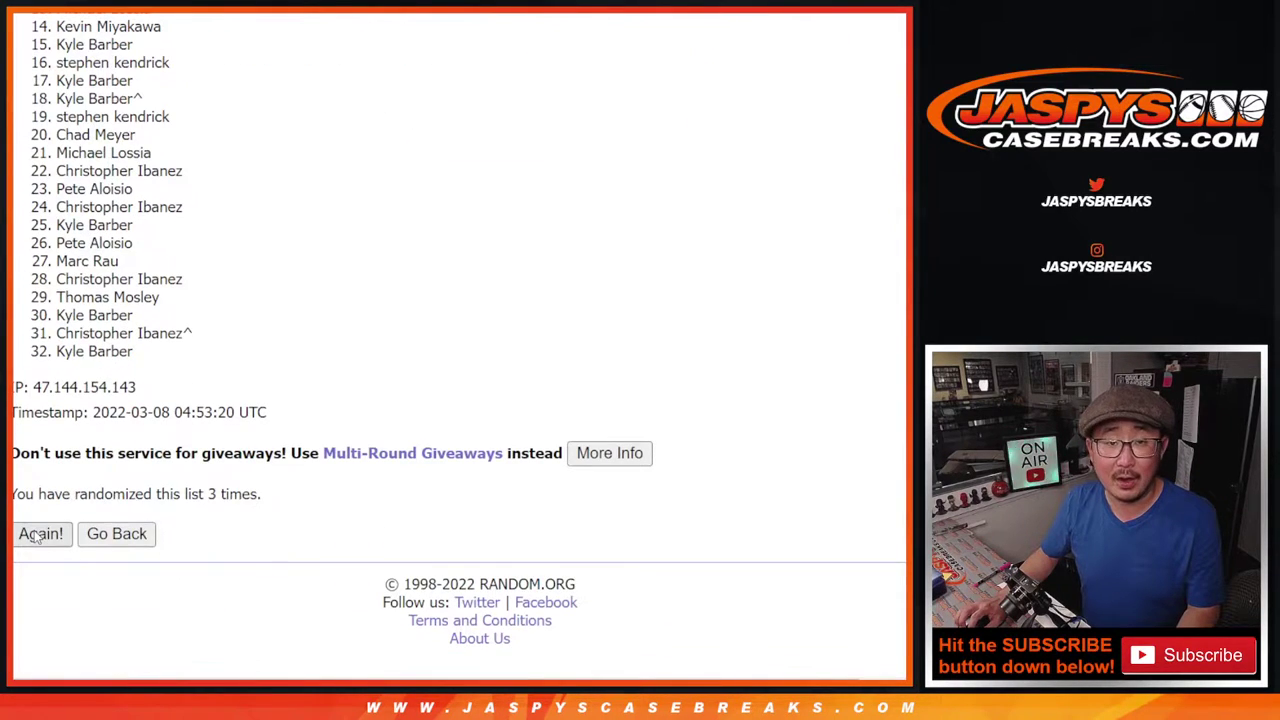
{"action": "left_click", "coordinate": [38, 534]}
{"action": "key", "text": "Return"}
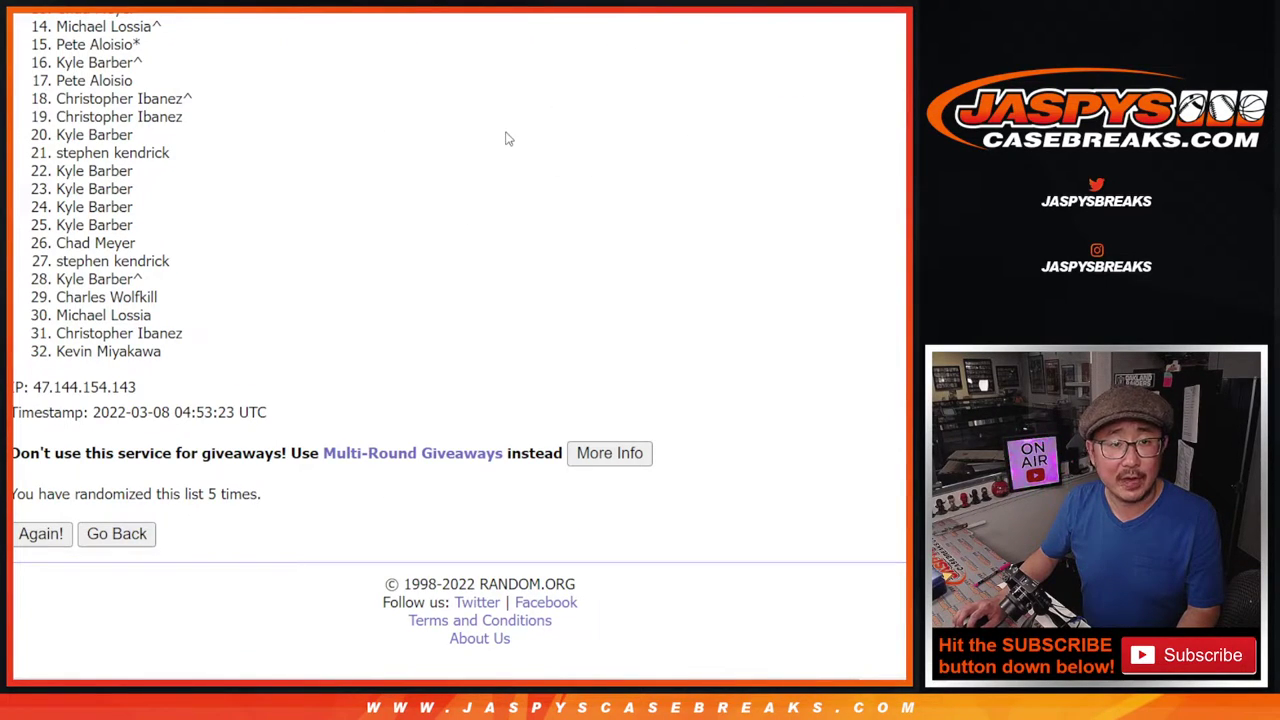
Highlight names 1–7 of the final shuffled order, then compare them against the dice result.
{"action": "scroll", "coordinate": [459, 340], "scroll_direction": "up", "scroll_amount": 2}
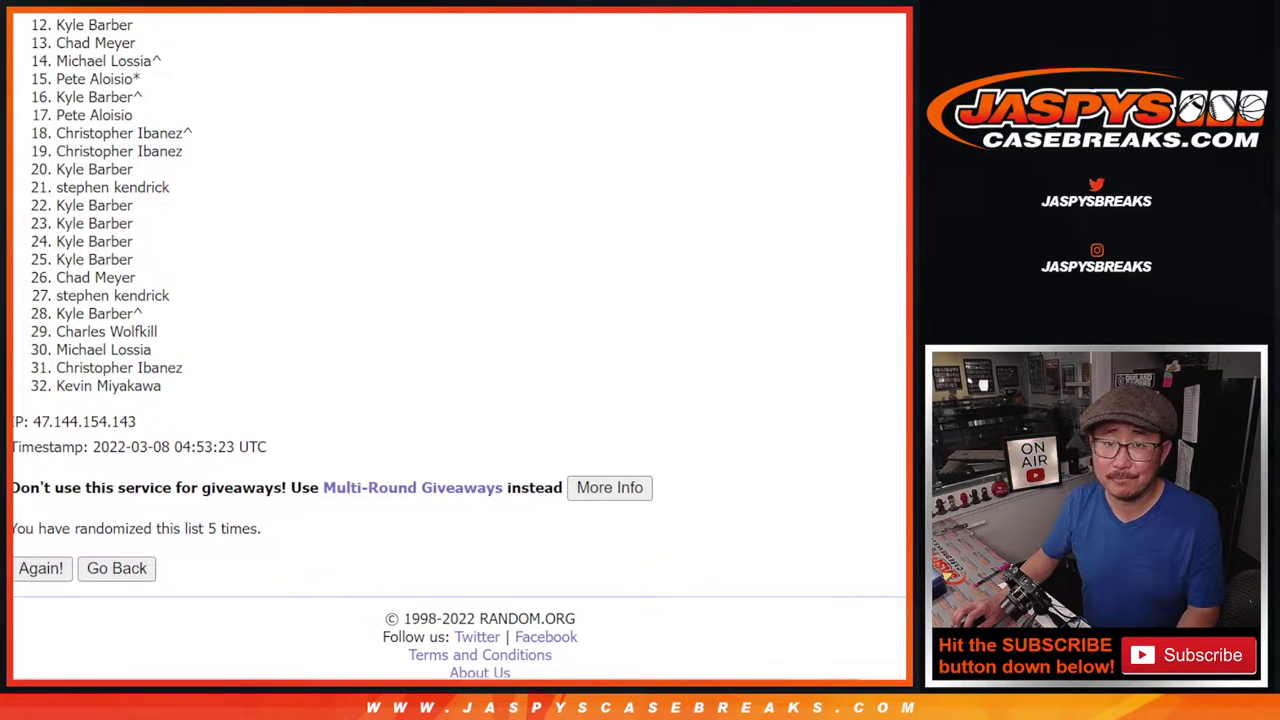
{"action": "scroll", "coordinate": [904, 296], "scroll_direction": "up", "scroll_amount": 2}
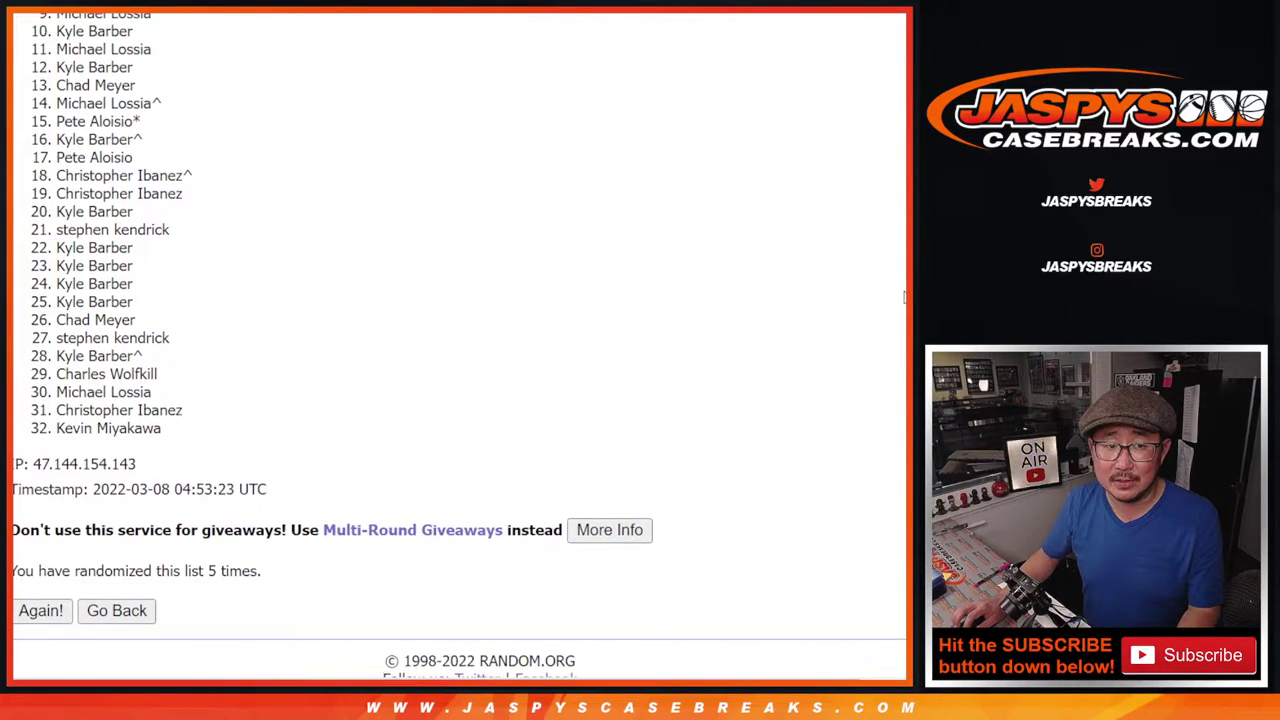
{"action": "scroll", "coordinate": [904, 296], "scroll_direction": "up", "scroll_amount": 1}
{"action": "scroll", "coordinate": [903, 288], "scroll_direction": "up", "scroll_amount": 1}
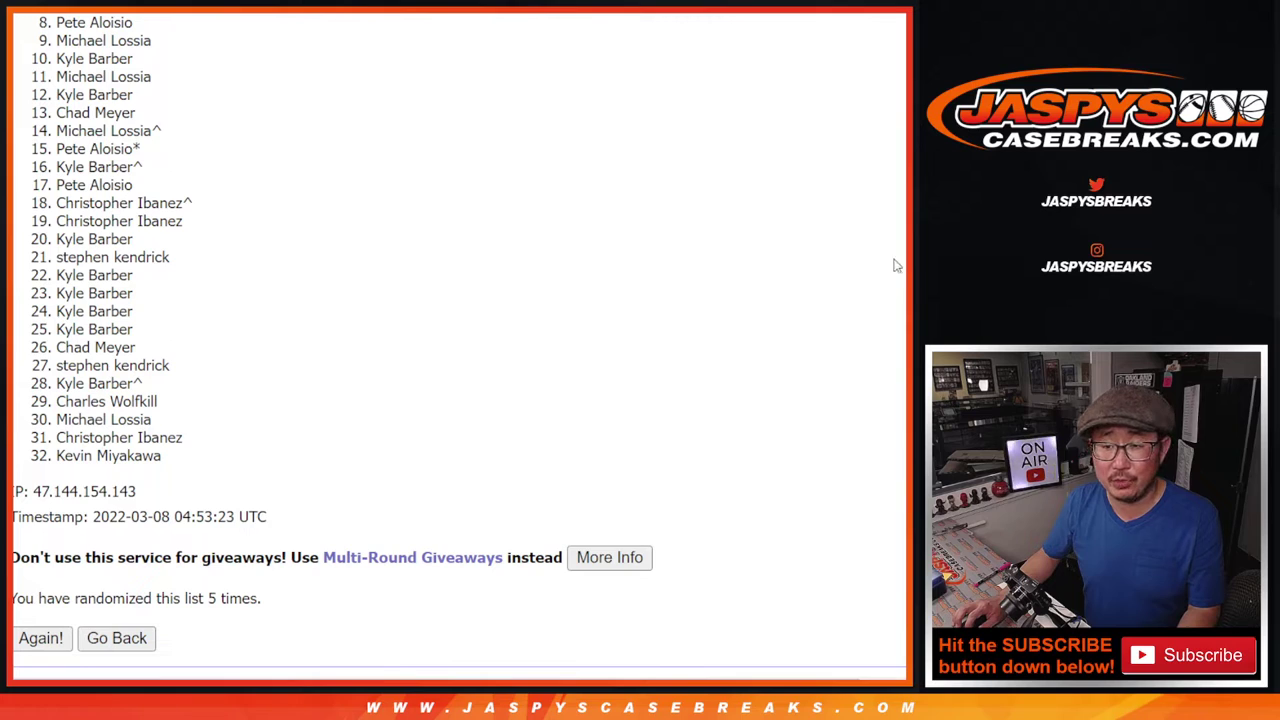
{"action": "scroll", "coordinate": [459, 340], "scroll_direction": "up", "scroll_amount": 1}
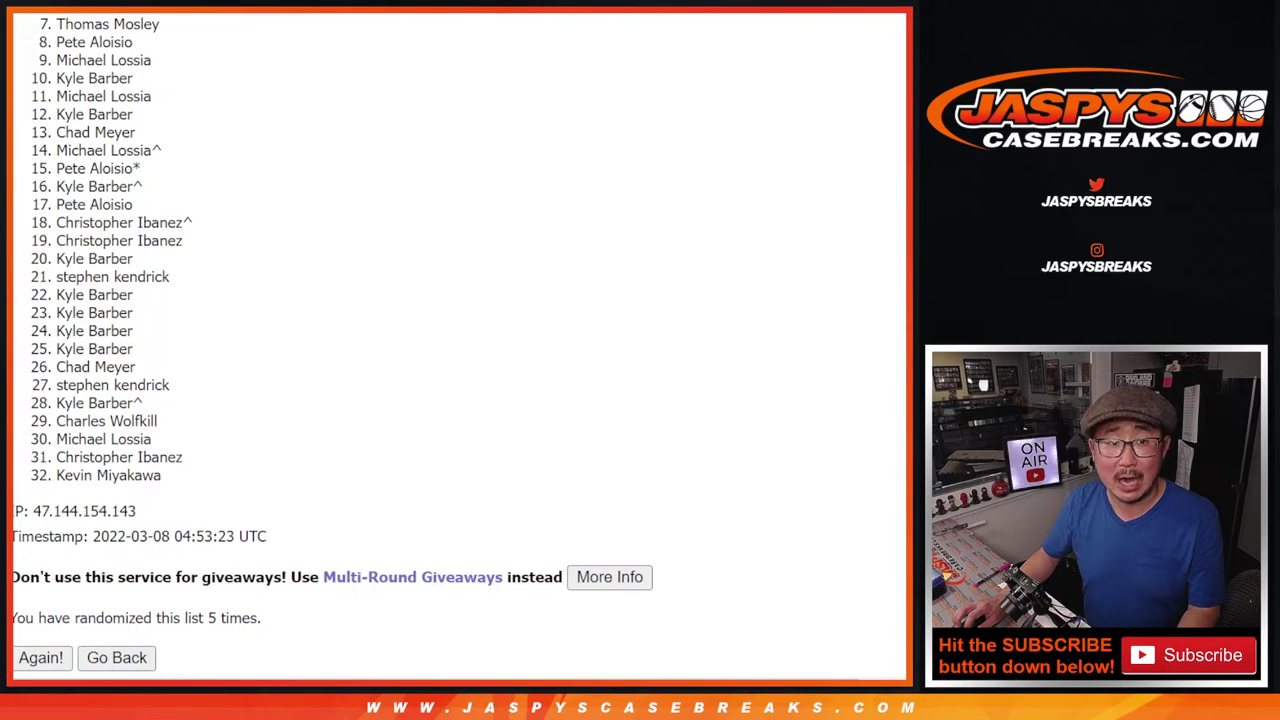
{"action": "scroll", "coordinate": [459, 345], "scroll_direction": "up", "scroll_amount": 3}
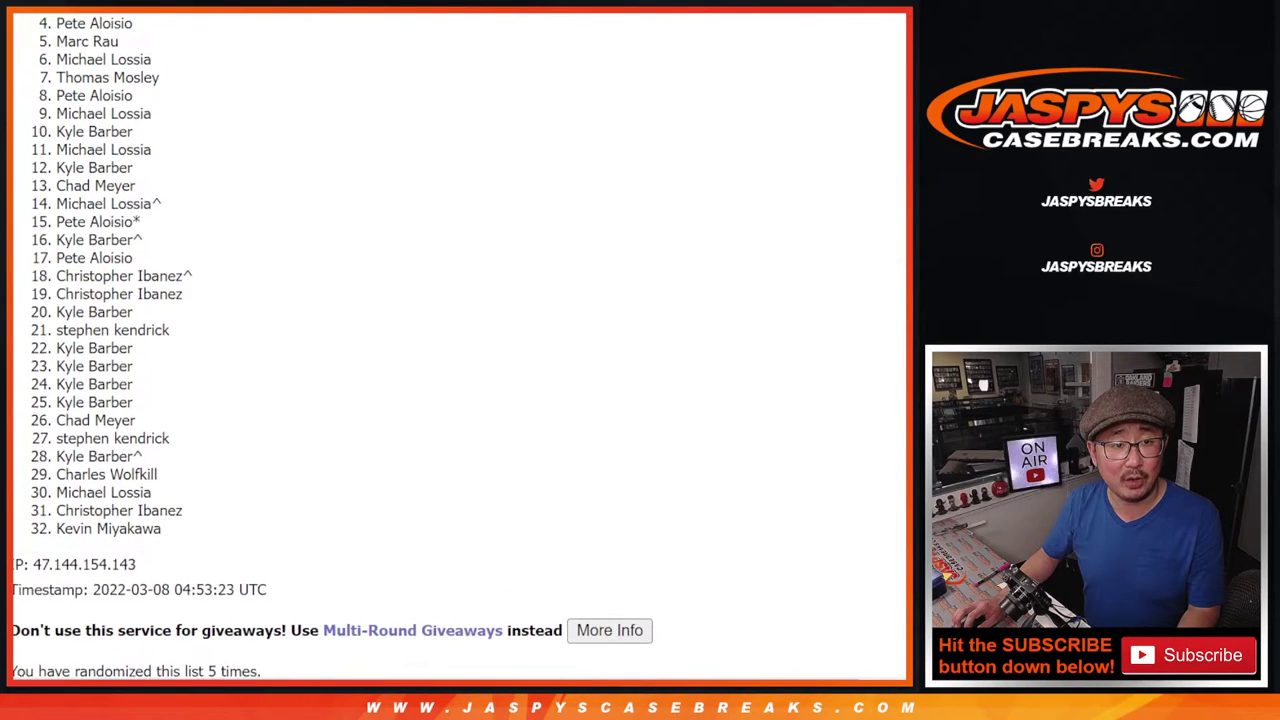
{"action": "scroll", "coordinate": [459, 345], "scroll_direction": "up", "scroll_amount": 3}
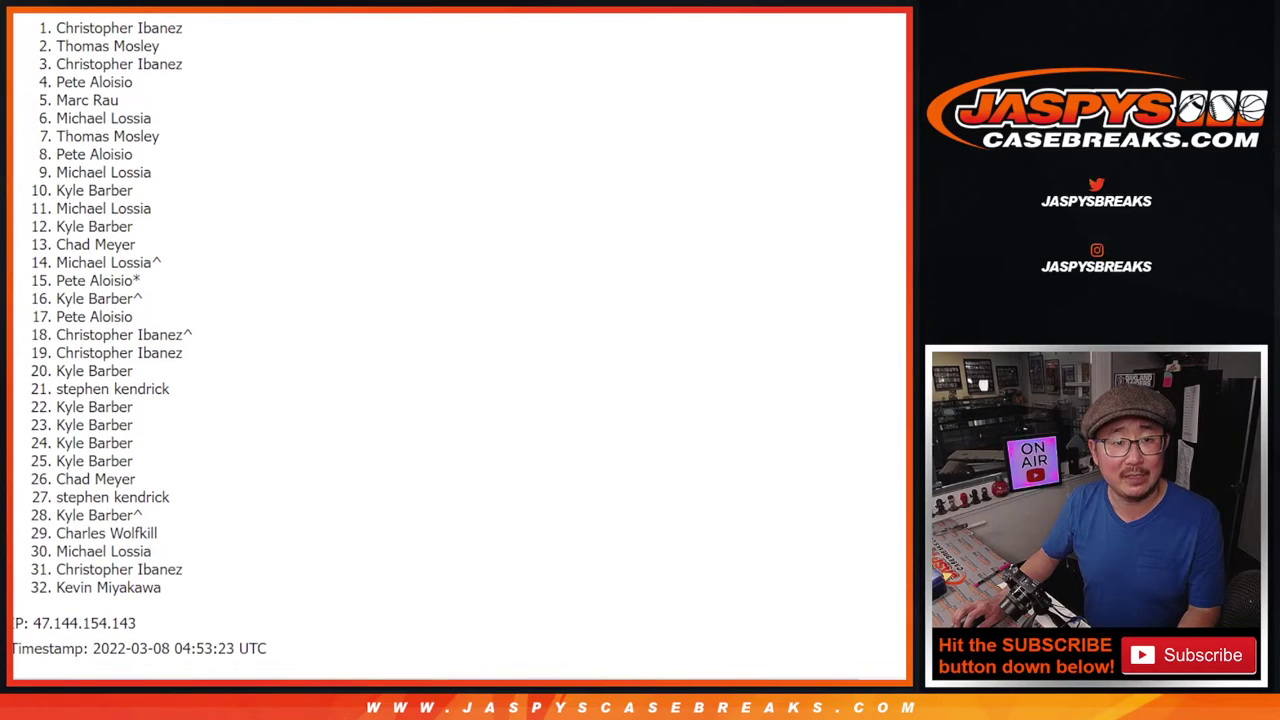
{"action": "left_click_drag", "start_coordinate": [53, 30], "coordinate": [194, 137]}
{"action": "scroll", "coordinate": [449, 254], "scroll_direction": "down", "scroll_amount": 3}
{"action": "scroll", "coordinate": [509, 260], "scroll_direction": "up", "scroll_amount": 3}
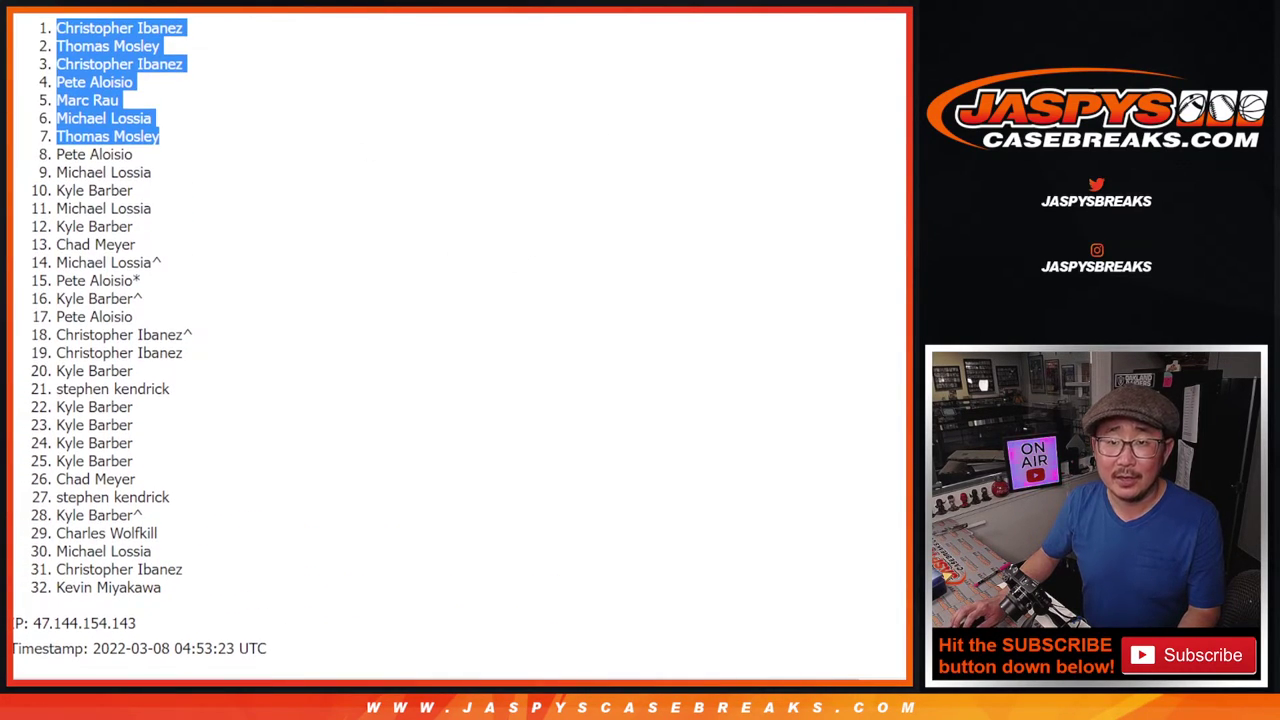
{"action": "key", "text": "ctrl+shift+Tab"}
{"action": "key", "text": "ctrl+Tab"}
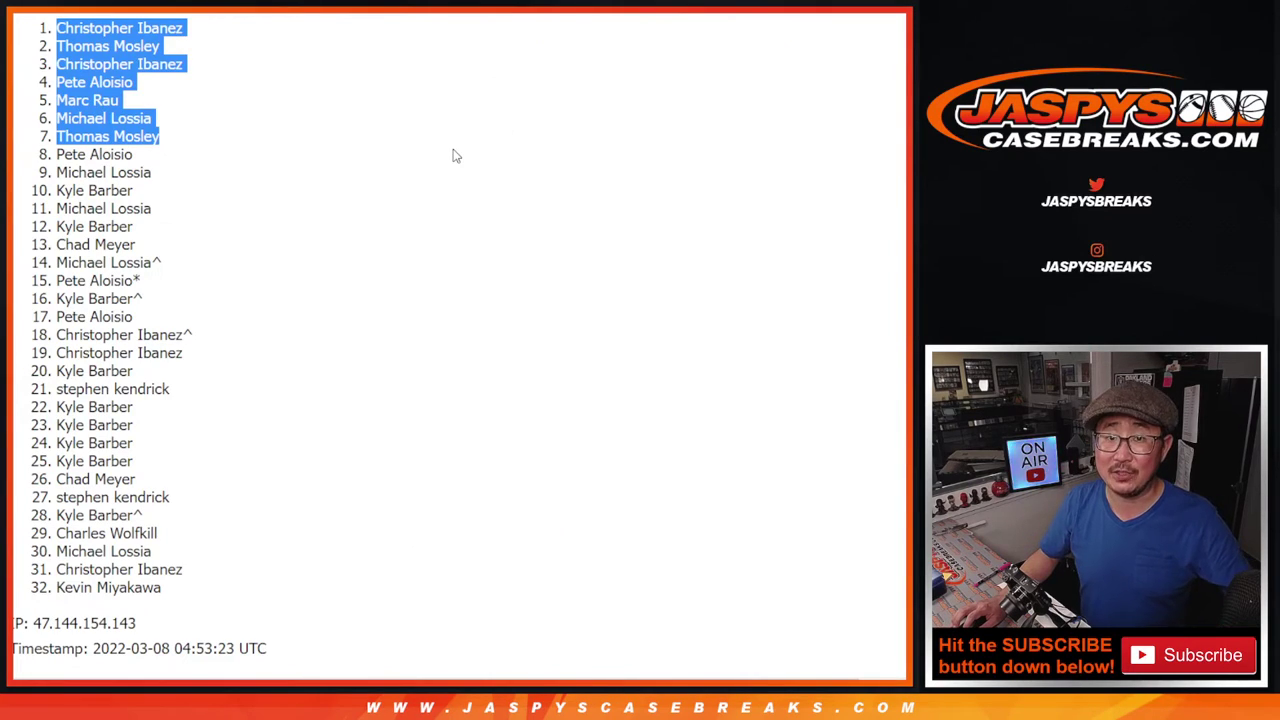